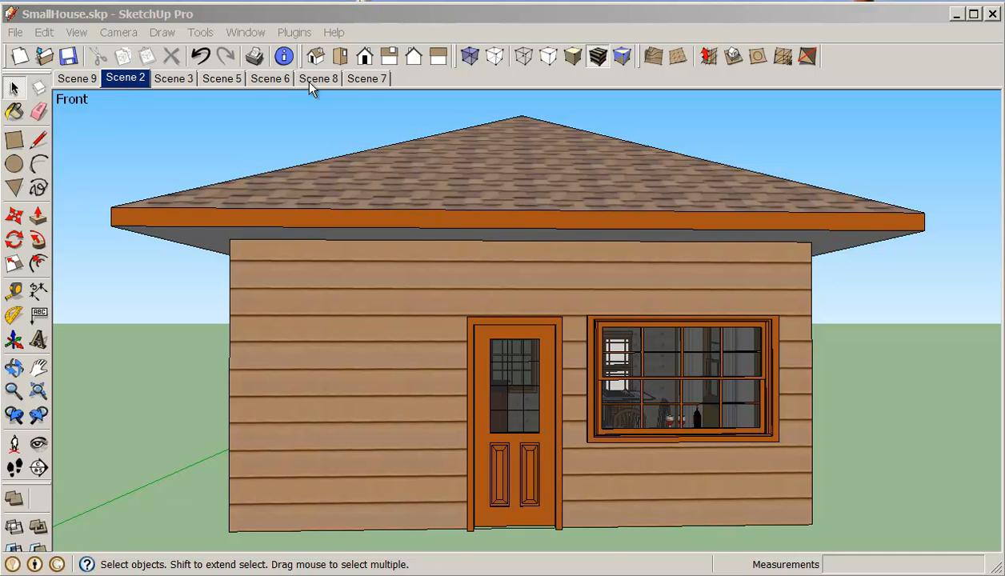
# Step: Add a new scene and move Scene 10 to the end of the scene tabs
pyautogui.rightClick(130, 82)
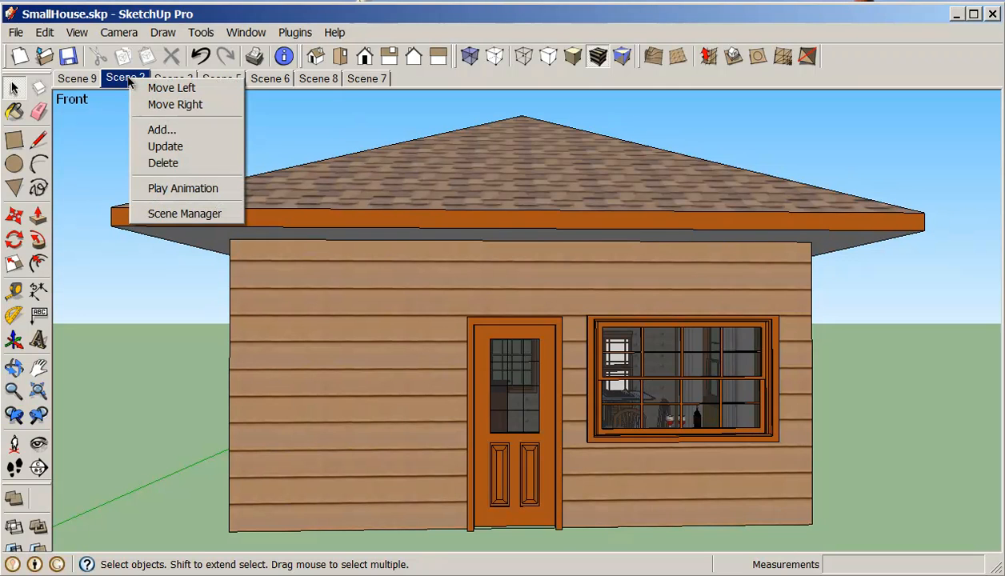
pyautogui.click(164, 131)
pyautogui.rightClick(172, 83)
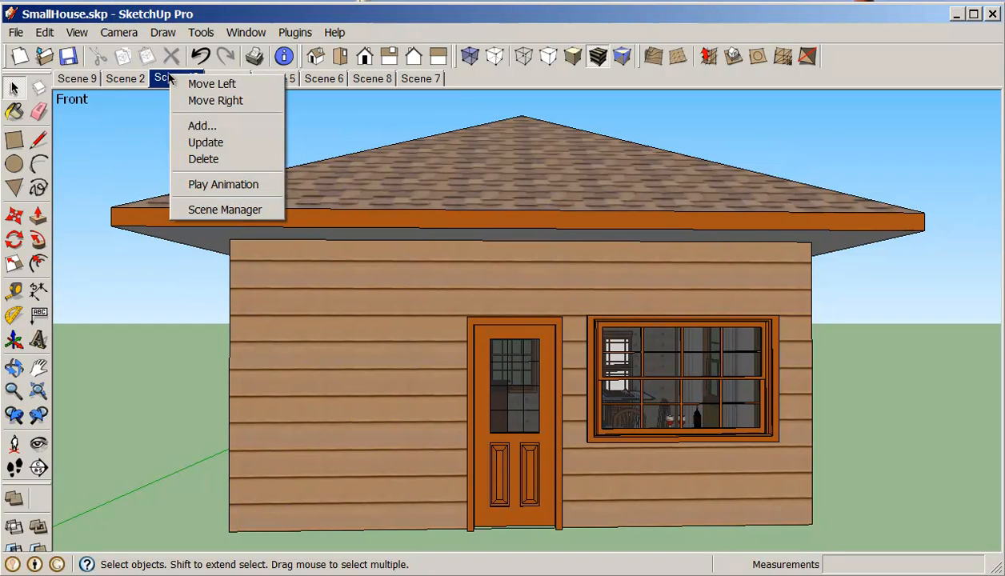
pyautogui.click(215, 101)
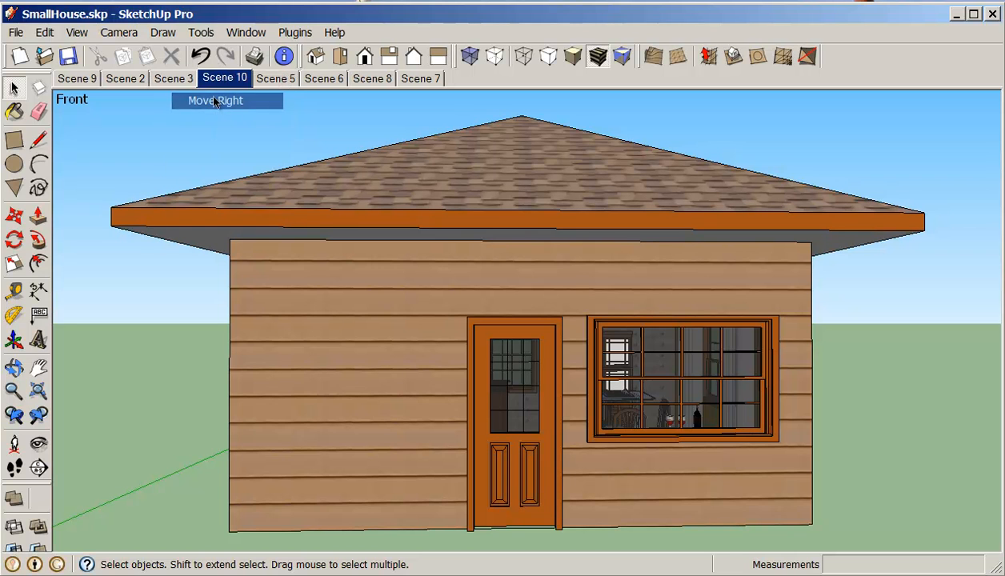
pyautogui.rightClick(224, 81)
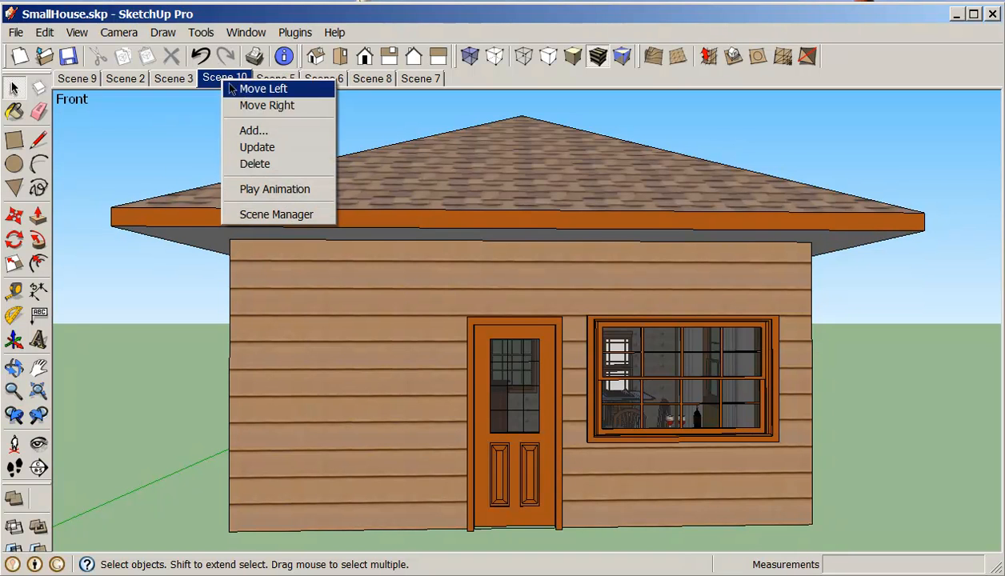
pyautogui.click(264, 106)
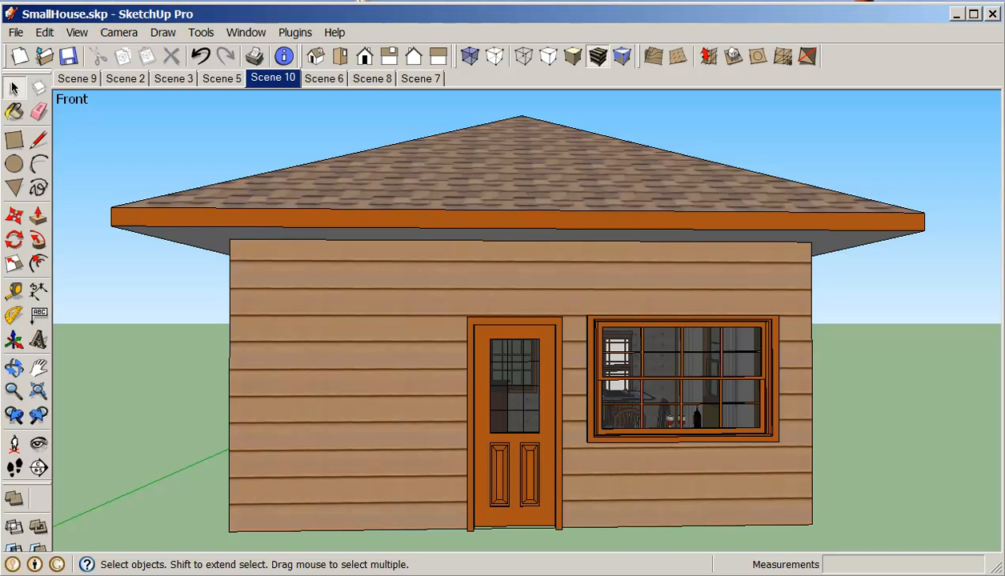
pyautogui.rightClick(275, 80)
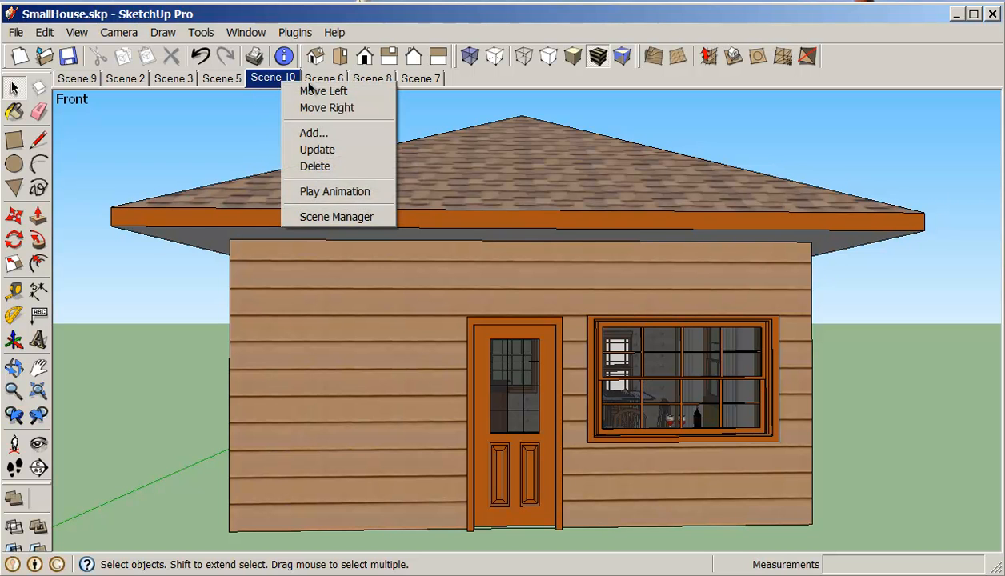
pyautogui.click(314, 111)
pyautogui.rightClick(331, 80)
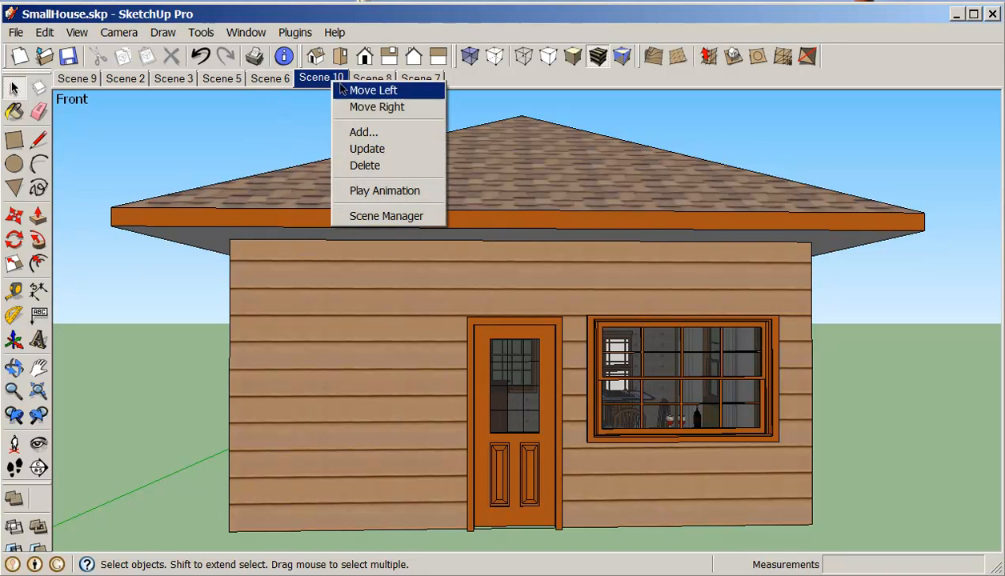
pyautogui.click(360, 107)
pyautogui.rightClick(370, 88)
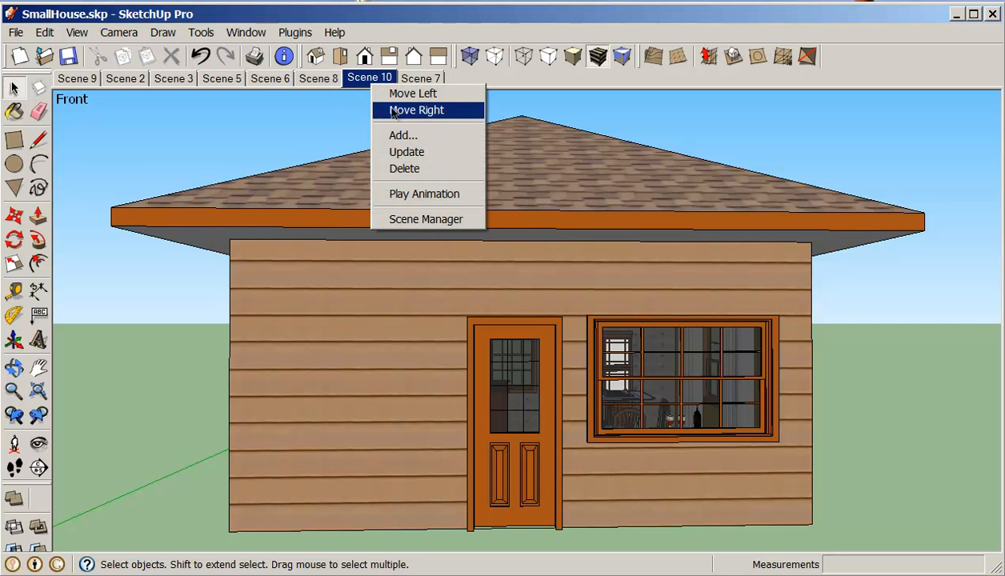
pyautogui.click(418, 107)
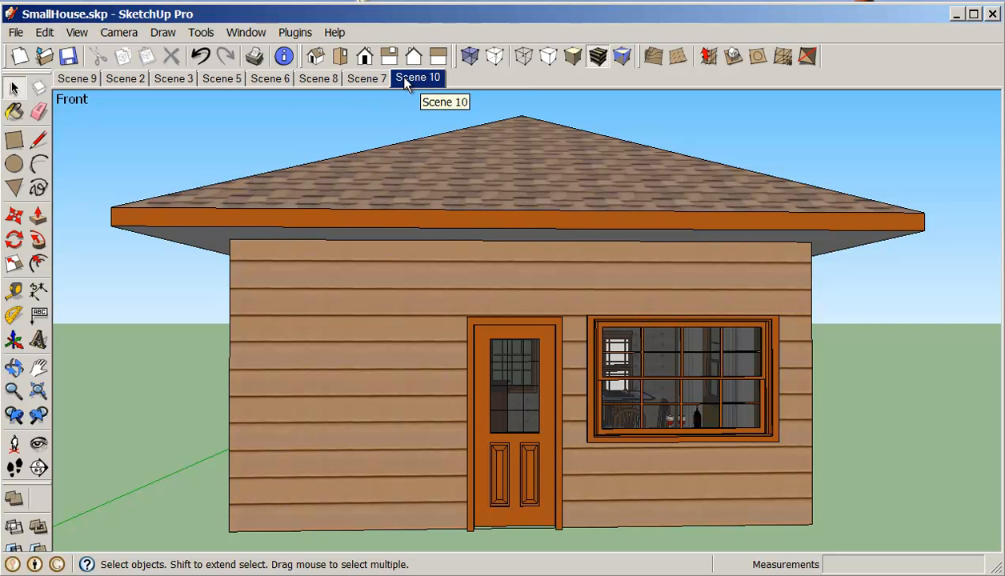
# Step: Switch between Scene 7 and Scene 10 and walk the camera toward the front of the house
pyautogui.click(373, 79)
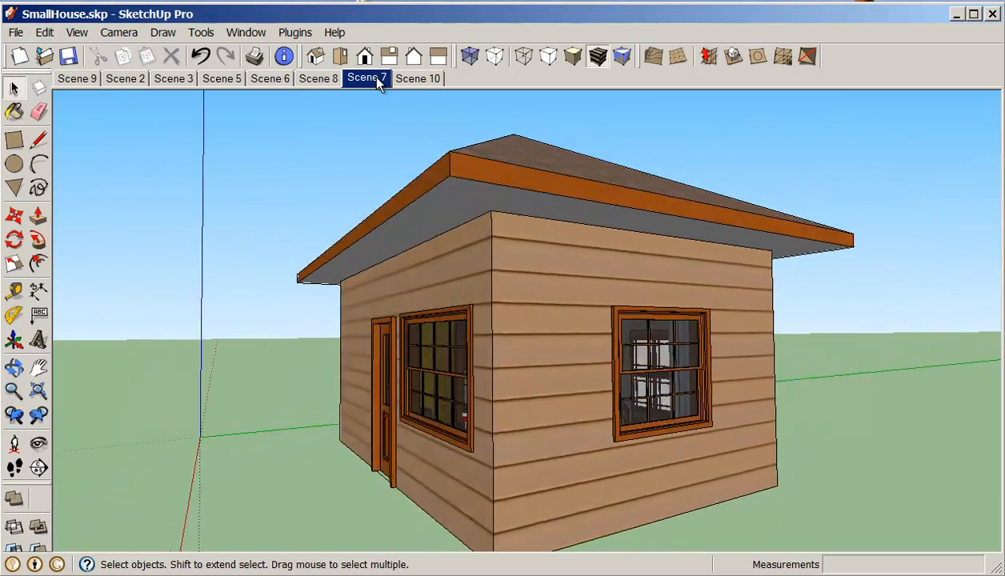
pyautogui.click(406, 80)
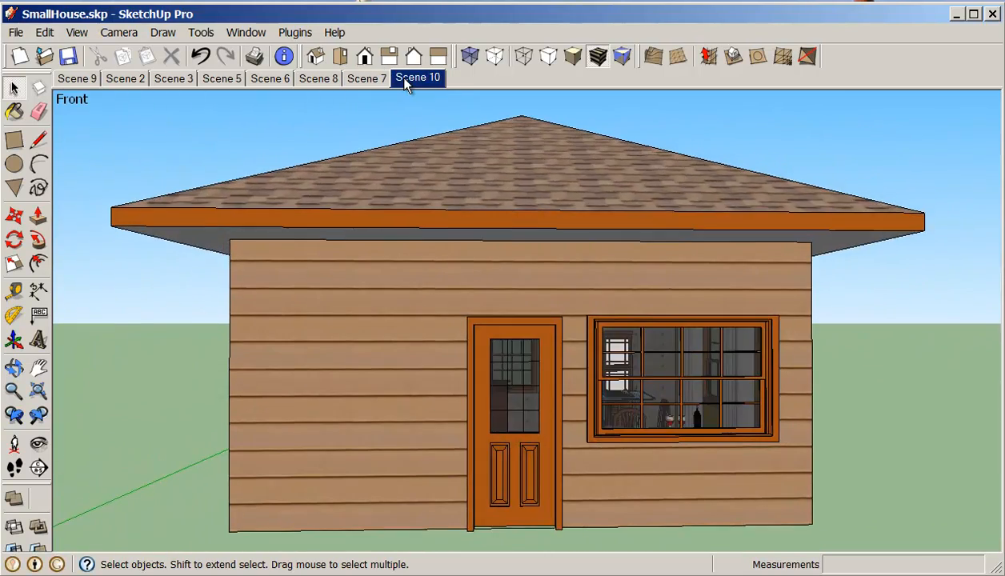
pyautogui.click(16, 468)
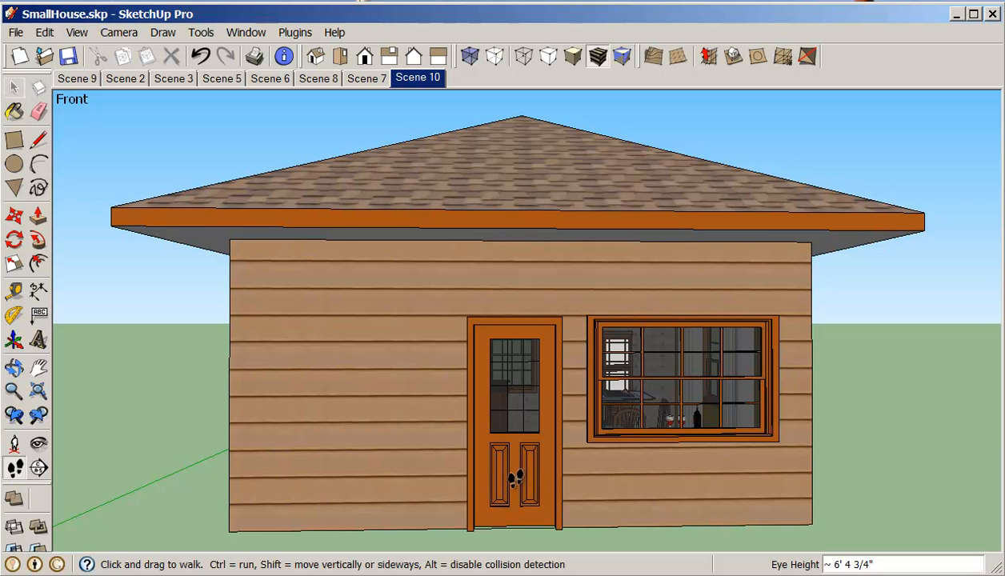
pyautogui.moveTo(512, 480); pyautogui.dragTo(508, 472)
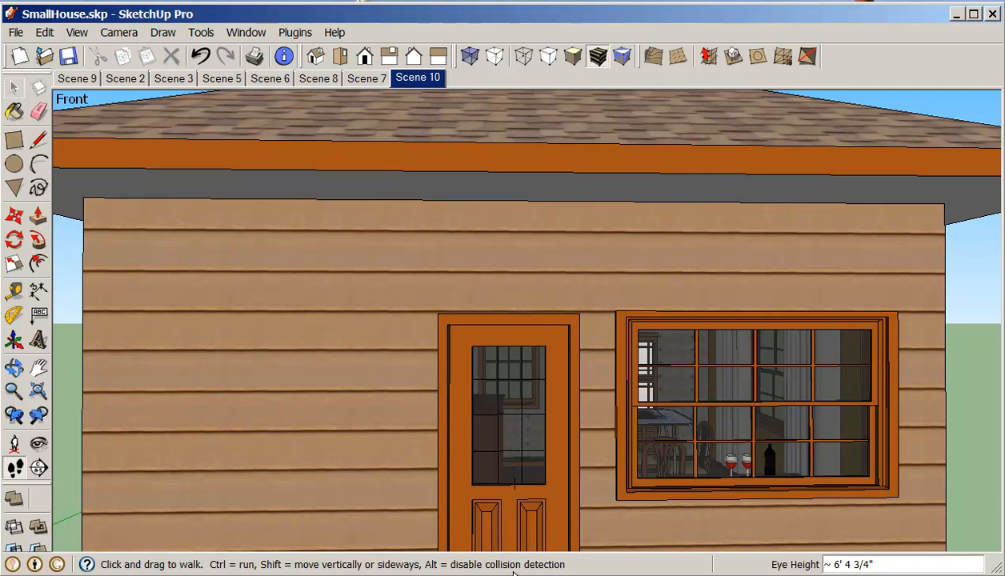
pyautogui.moveTo(499, 507); pyautogui.dragTo(427, 112)
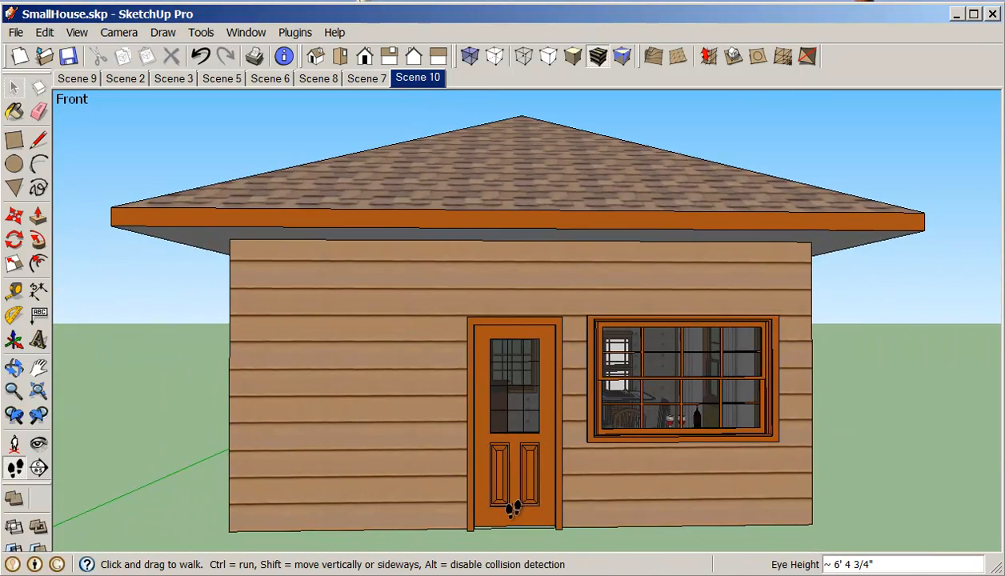
pyautogui.moveTo(512, 509); pyautogui.dragTo(502, 489)
pyautogui.press('o')
pyautogui.scroll(2, 502, 489)
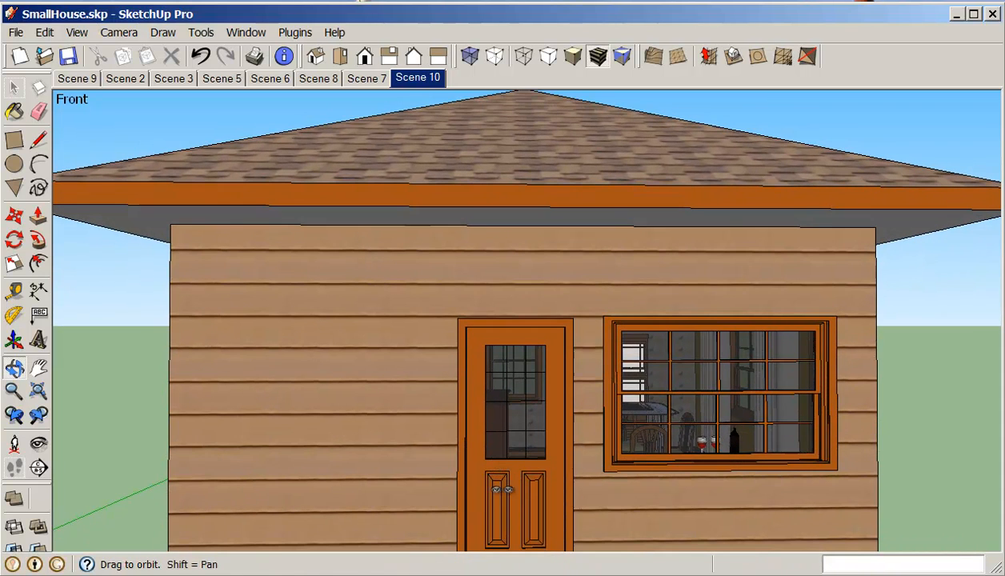
# Step: Pan the view and try placing the camera at the front door, returning to the previous view
pyautogui.click(13, 467)
pyautogui.click(39, 367)
pyautogui.moveTo(367, 457); pyautogui.dragTo(381, 397)
pyautogui.click(13, 443)
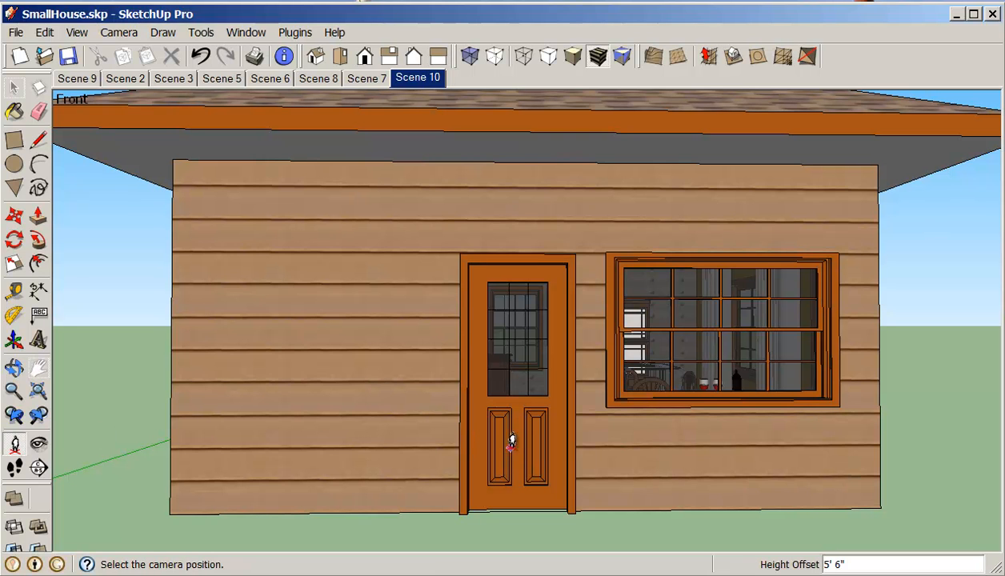
pyautogui.moveTo(509, 447); pyautogui.dragTo(518, 469)
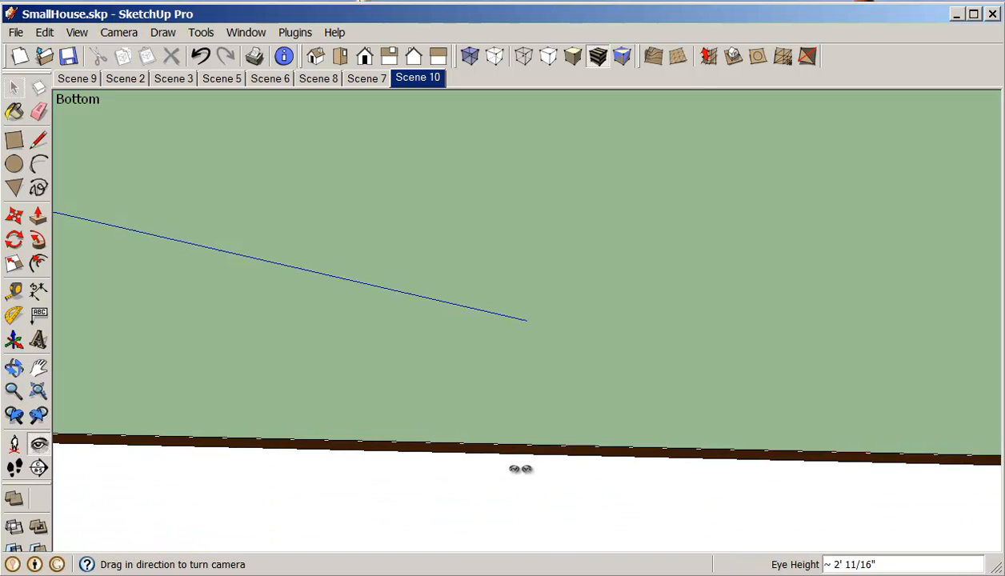
pyautogui.click(15, 416)
pyautogui.click(14, 415)
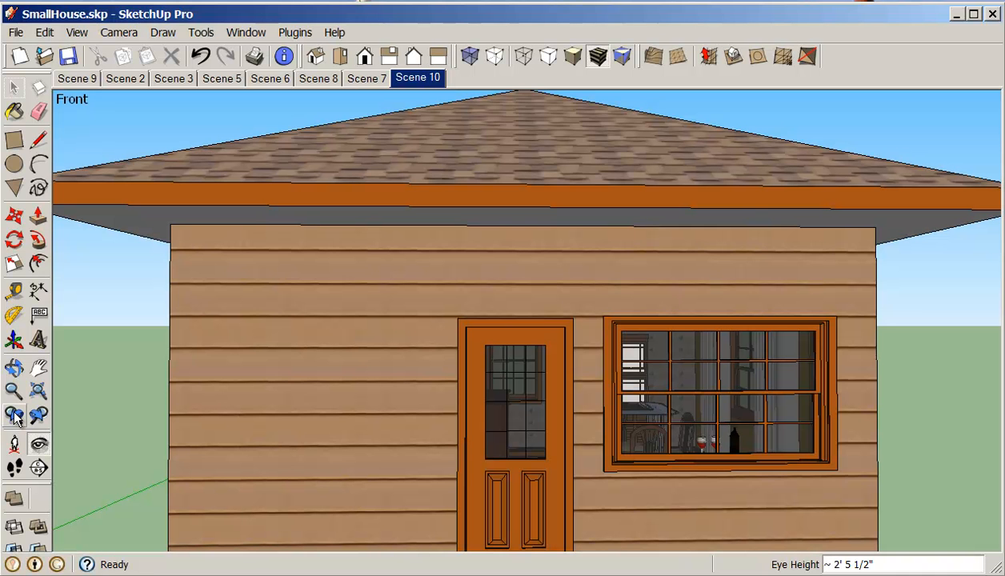
# Step: Walk the camera through the front door into the dining room of the house
pyautogui.click(15, 467)
pyautogui.moveTo(527, 502); pyautogui.dragTo(515, 500)
pyautogui.click(39, 368)
pyautogui.moveTo(278, 418); pyautogui.dragTo(287, 340)
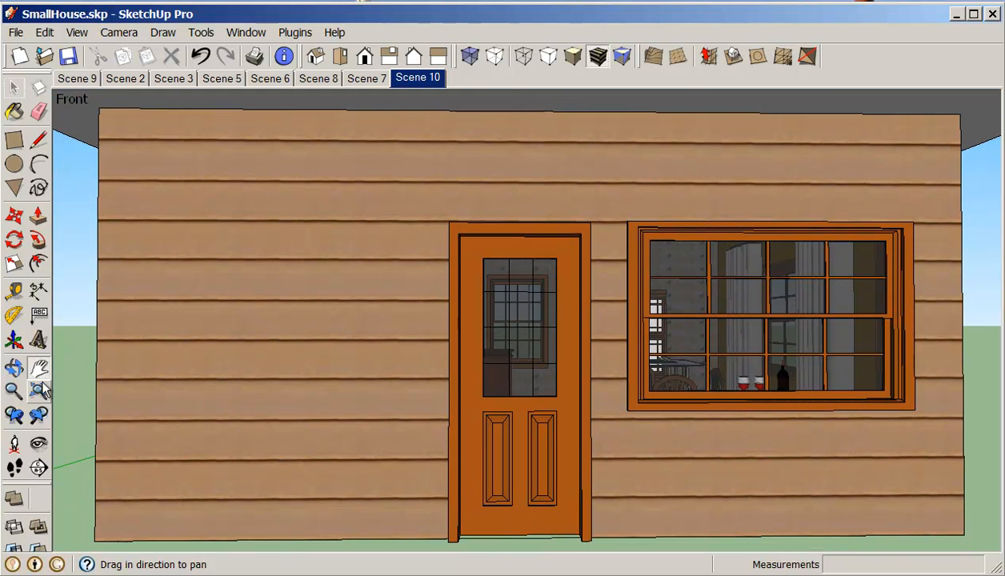
pyautogui.click(14, 468)
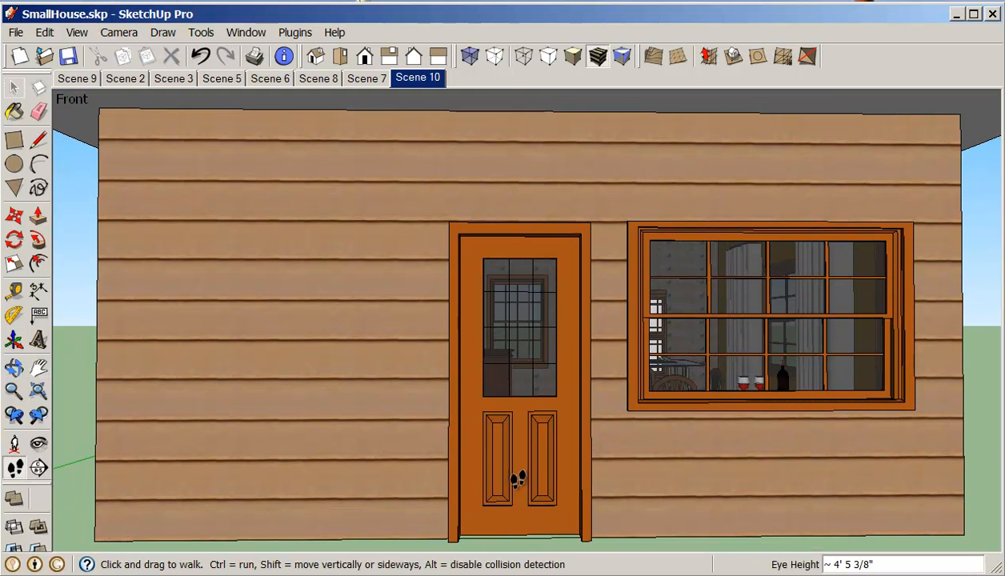
pyautogui.moveTo(500, 476); pyautogui.dragTo(568, 421)
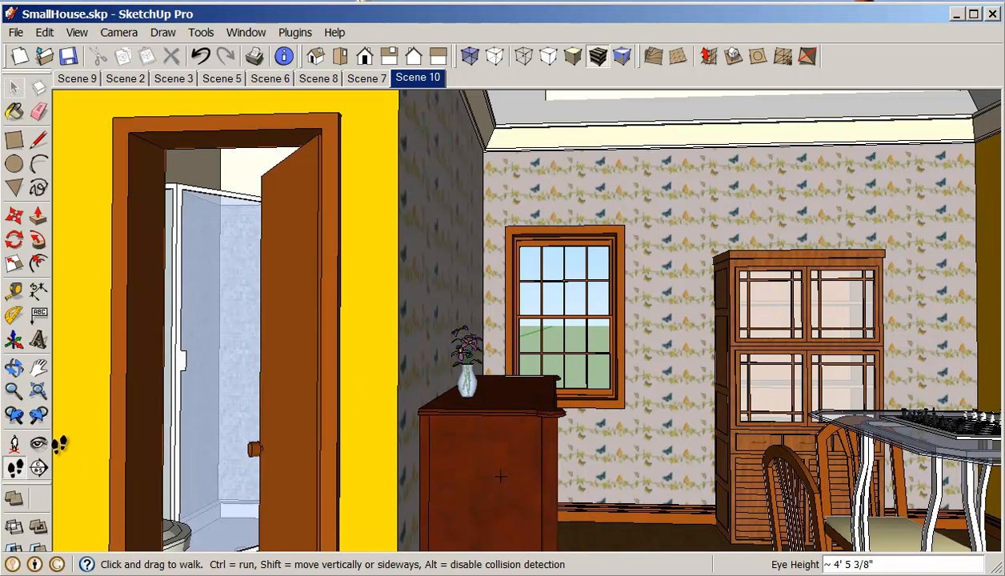
# Step: Set the camera's field of view to 55 degrees
pyautogui.click(13, 390)
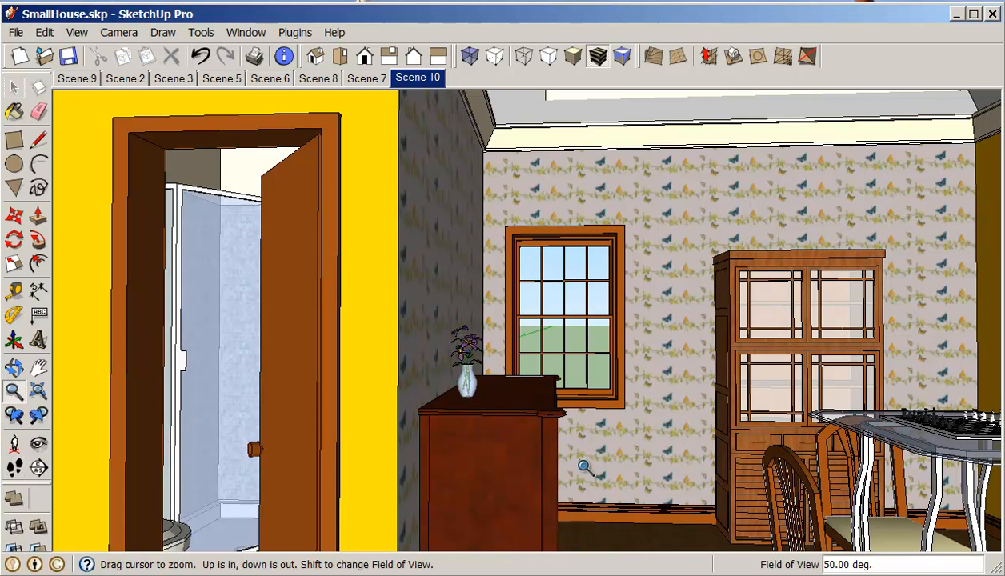
pyautogui.write('55')
pyautogui.press('Return')
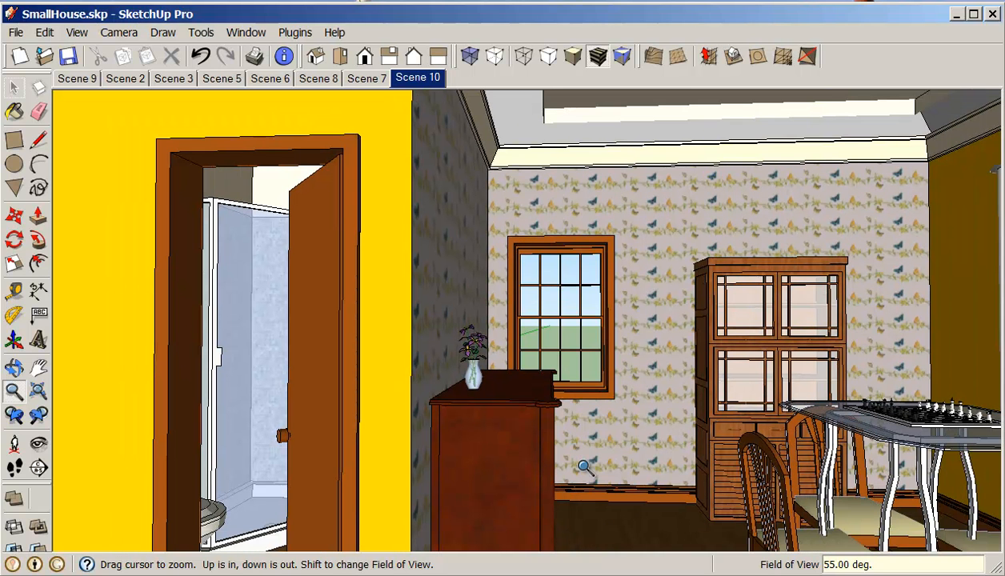
# Step: Turn the camera toward the dining table and add a new scene from this view
pyautogui.click(38, 443)
pyautogui.moveTo(467, 433); pyautogui.dragTo(654, 465)
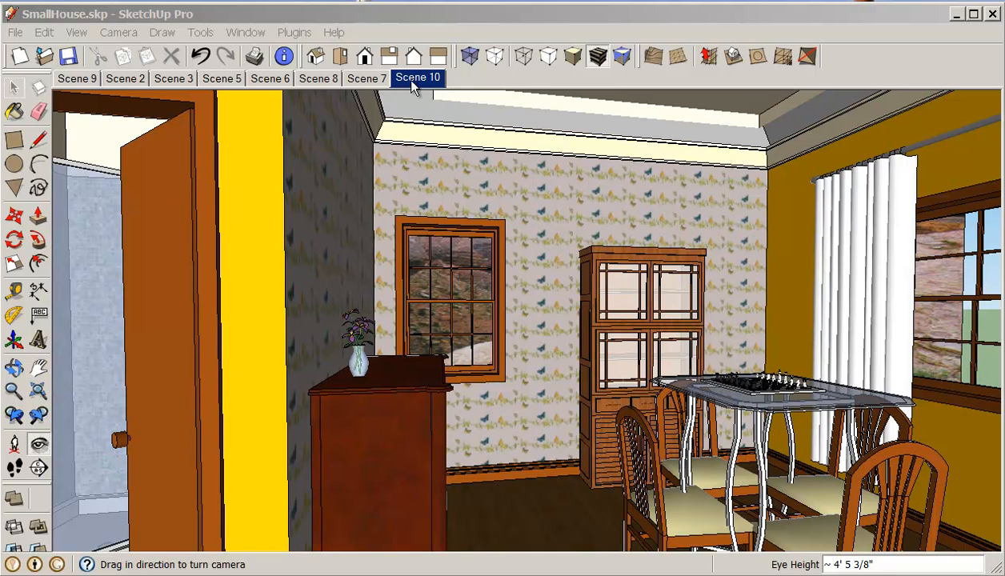
pyautogui.rightClick(414, 78)
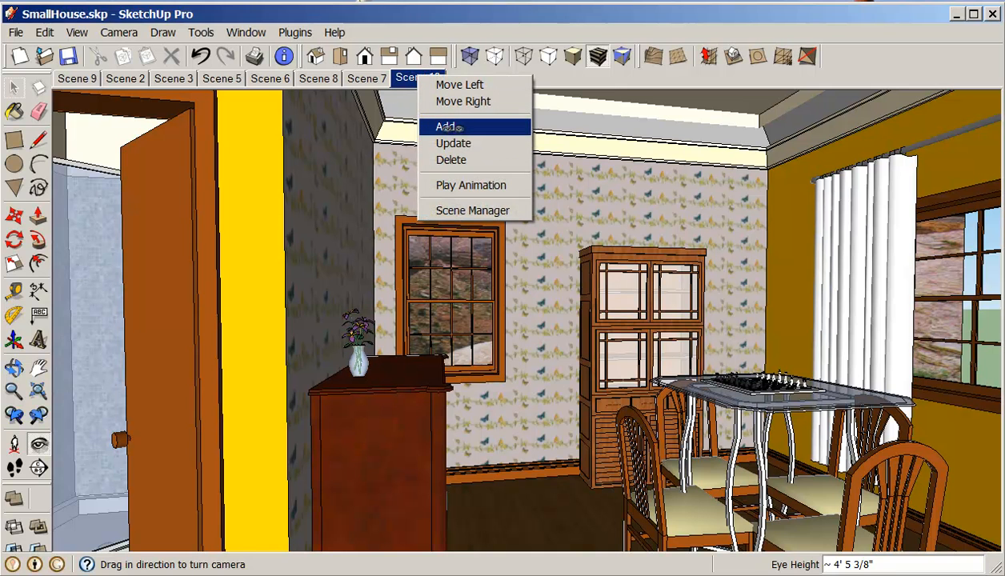
pyautogui.click(448, 126)
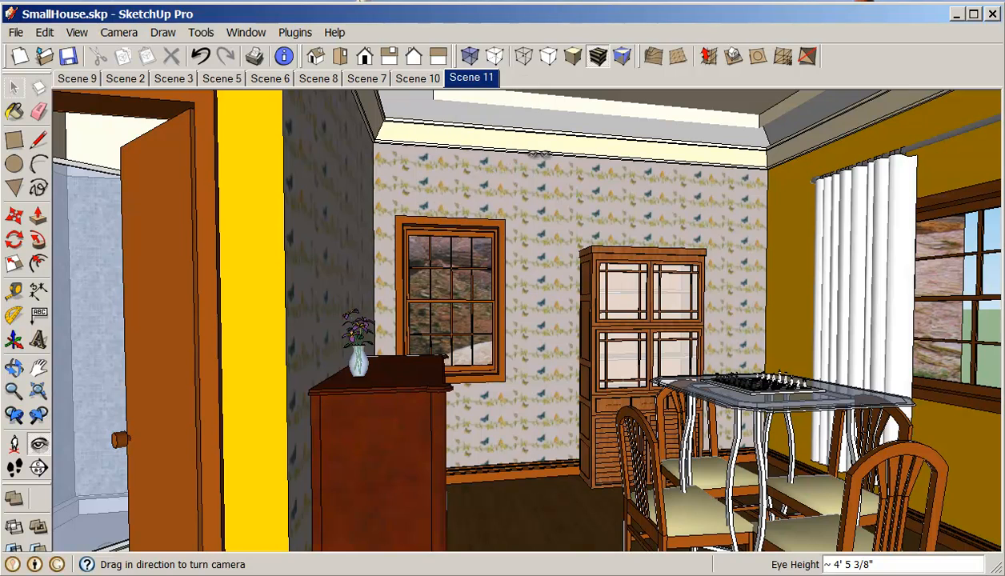
# Step: Compare Scene 10 and Scene 11 and zoom out to show the entire model
pyautogui.click(417, 79)
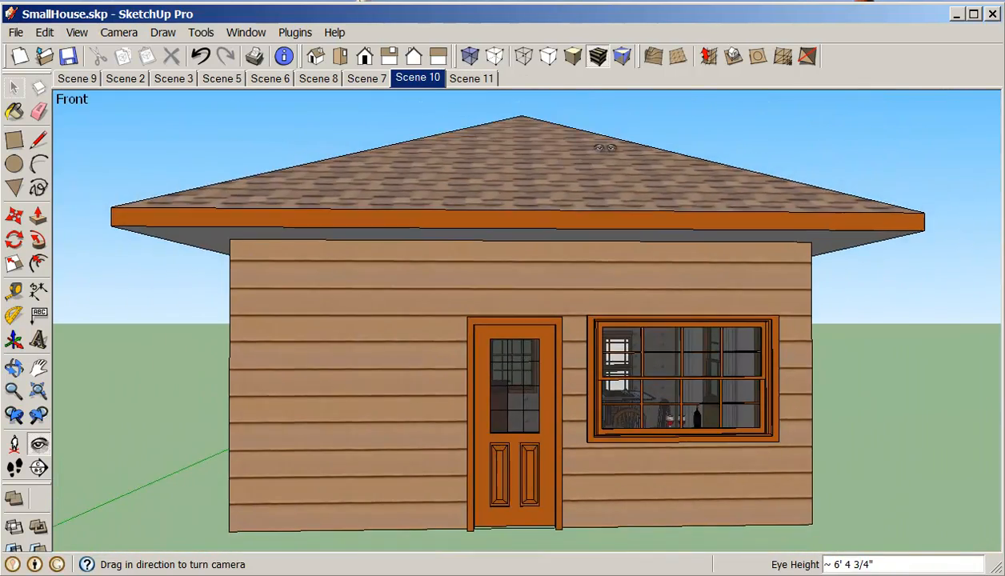
pyautogui.moveTo(564, 149); pyautogui.dragTo(619, 357, button='middle')
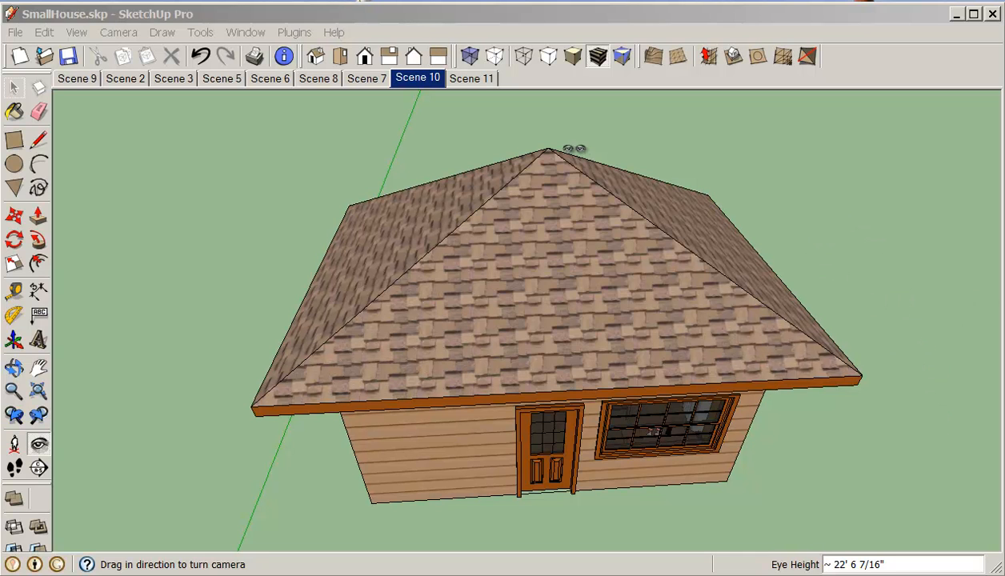
pyautogui.click(469, 80)
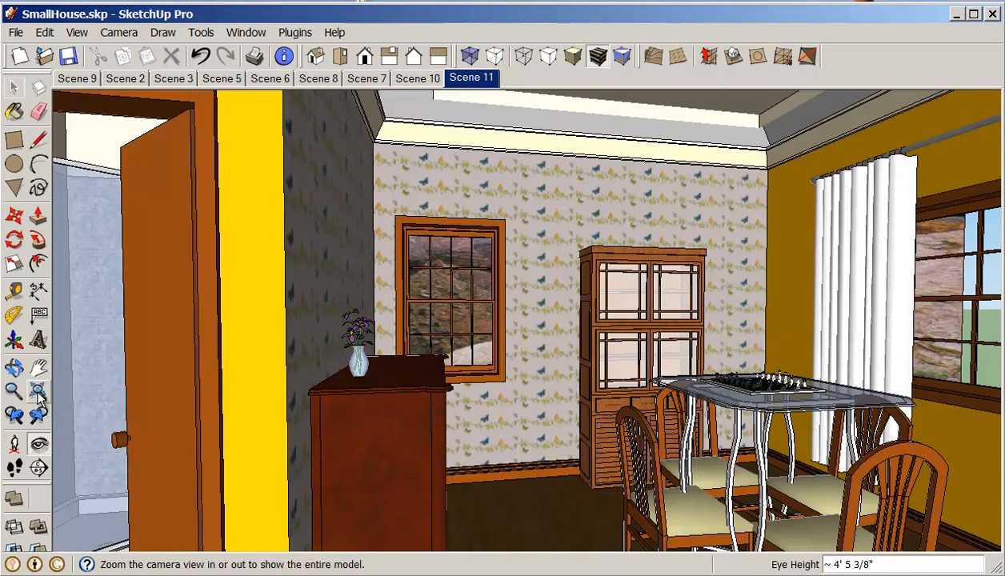
pyautogui.click(37, 391)
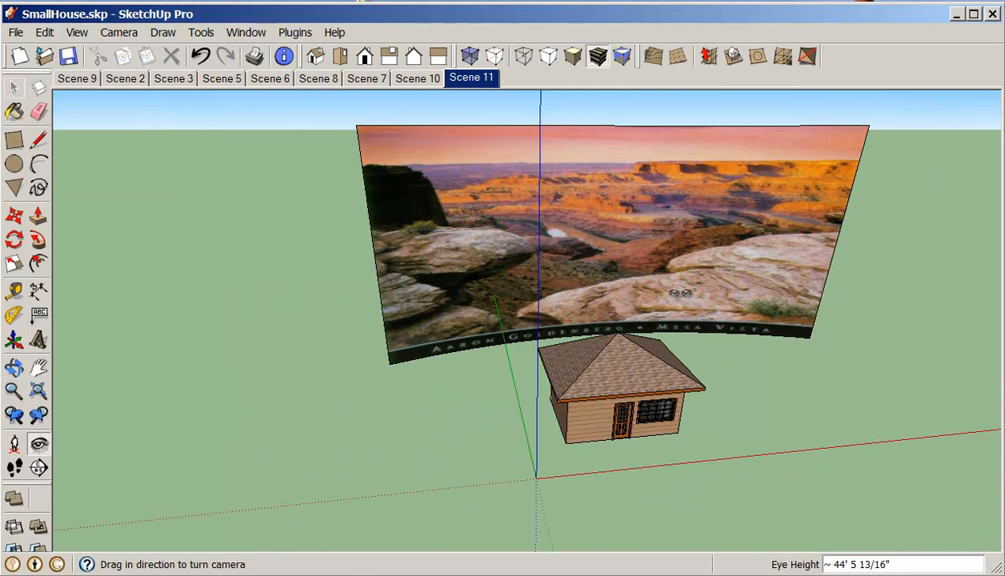
# Step: Copy the landscape backdrop image and place the copy about 30 feet to the right of the original
pyautogui.press('space')
pyautogui.click(663, 259)
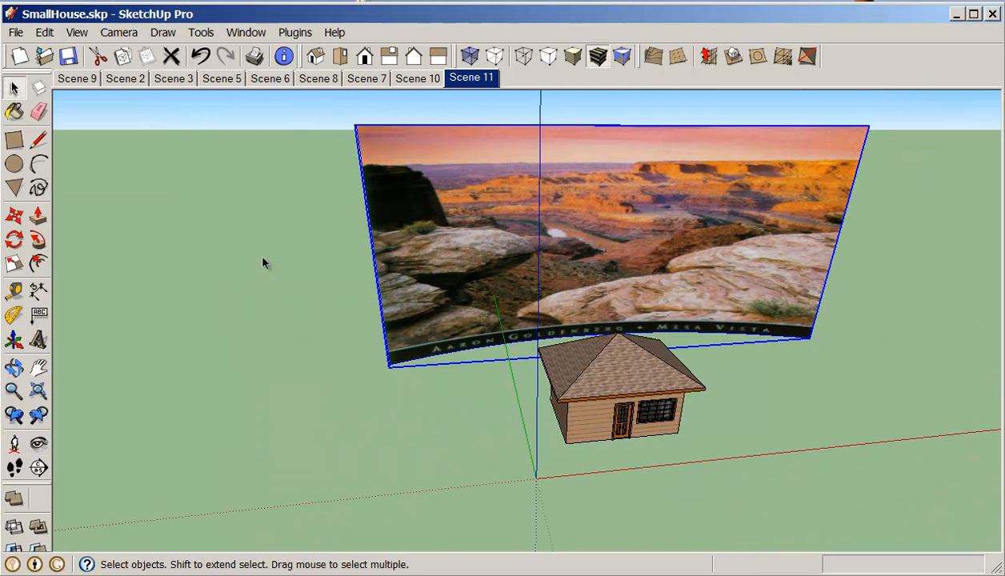
pyautogui.click(38, 390)
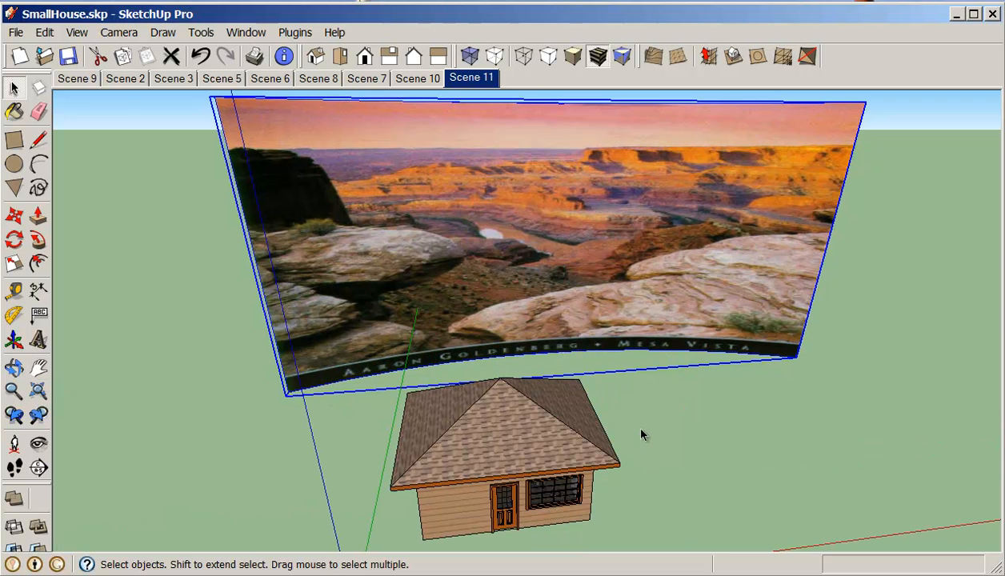
pyautogui.click(695, 426)
pyautogui.click(696, 331)
pyautogui.press('m')
pyautogui.press('ctrl')
pyautogui.click(741, 389)
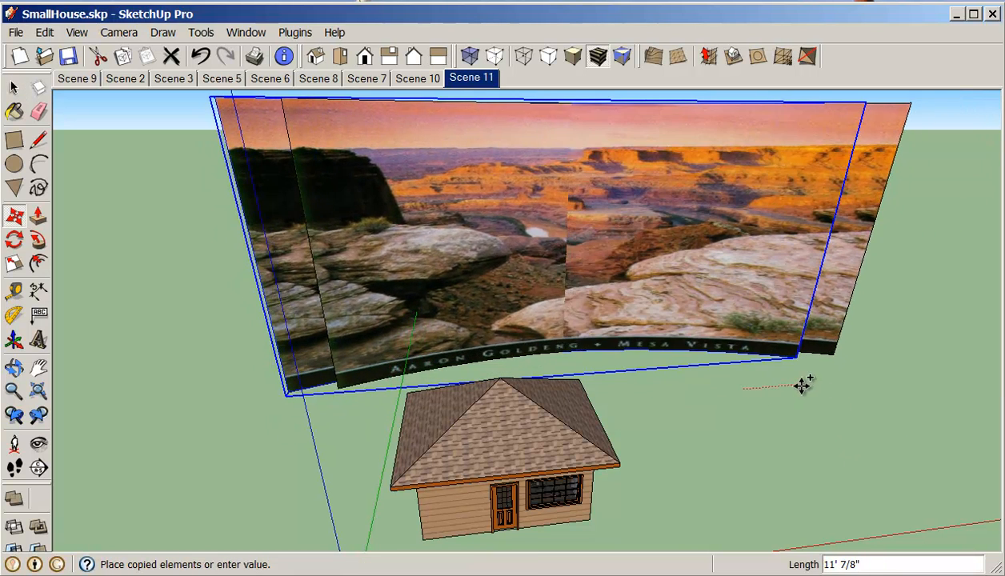
pyautogui.click(900, 377)
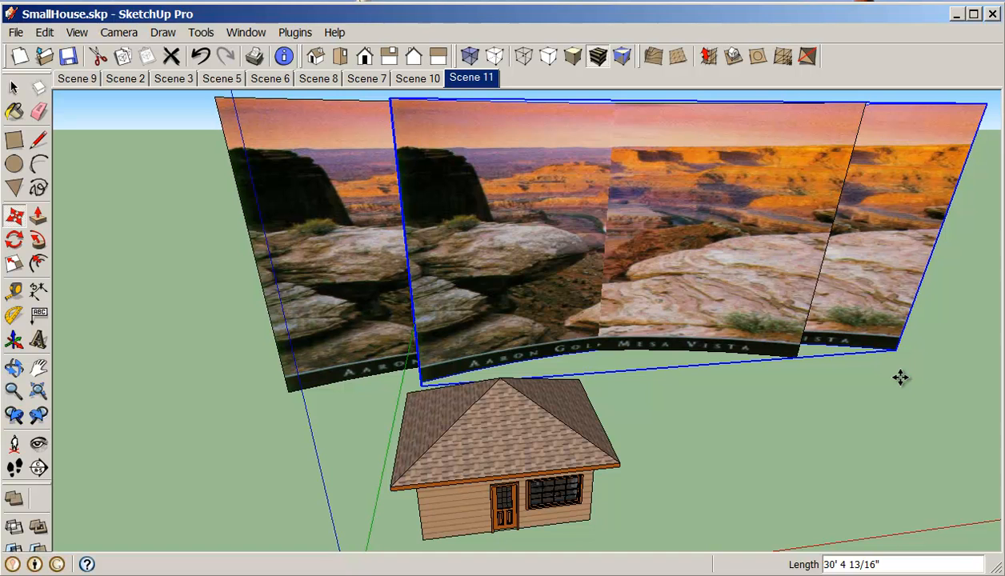
# Step: Rotate the copied landscape backdrop 90 degrees about a point near its right end
pyautogui.press('r')
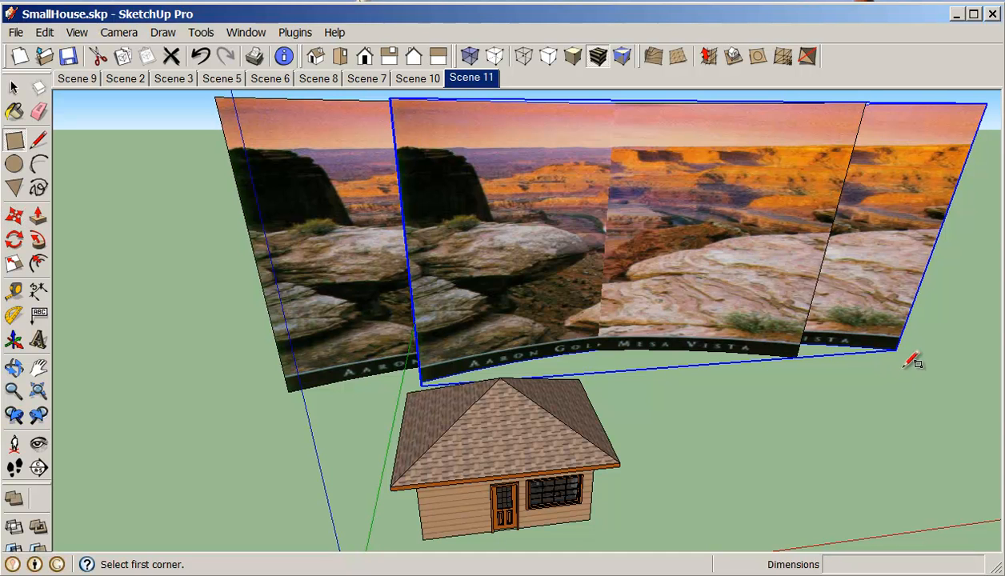
pyautogui.click(14, 239)
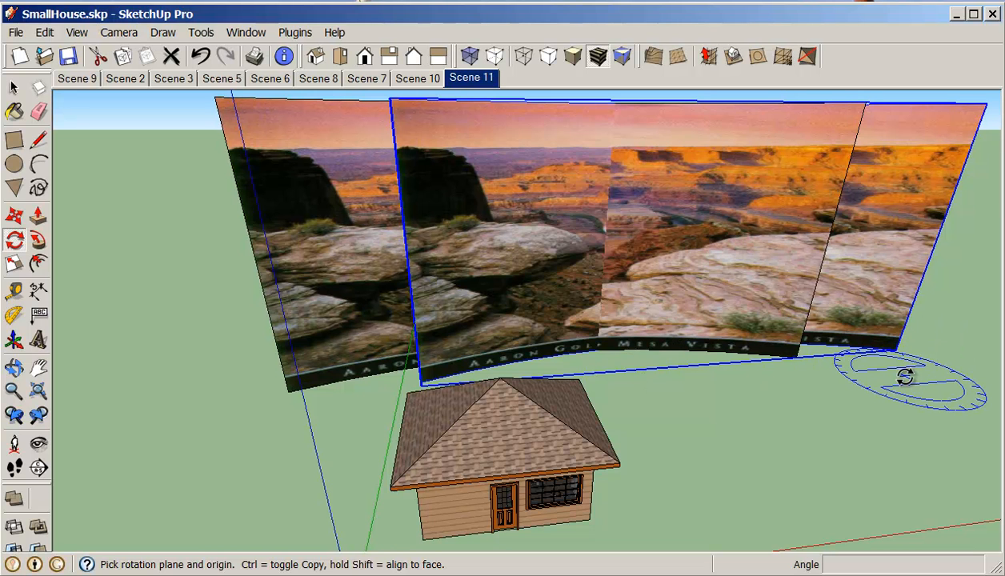
pyautogui.click(898, 349)
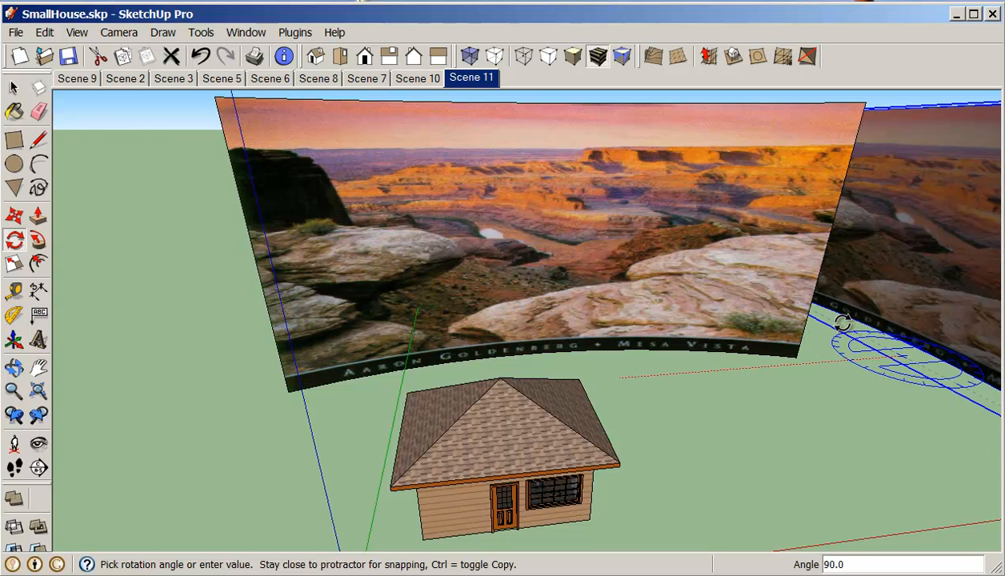
pyautogui.click(844, 323)
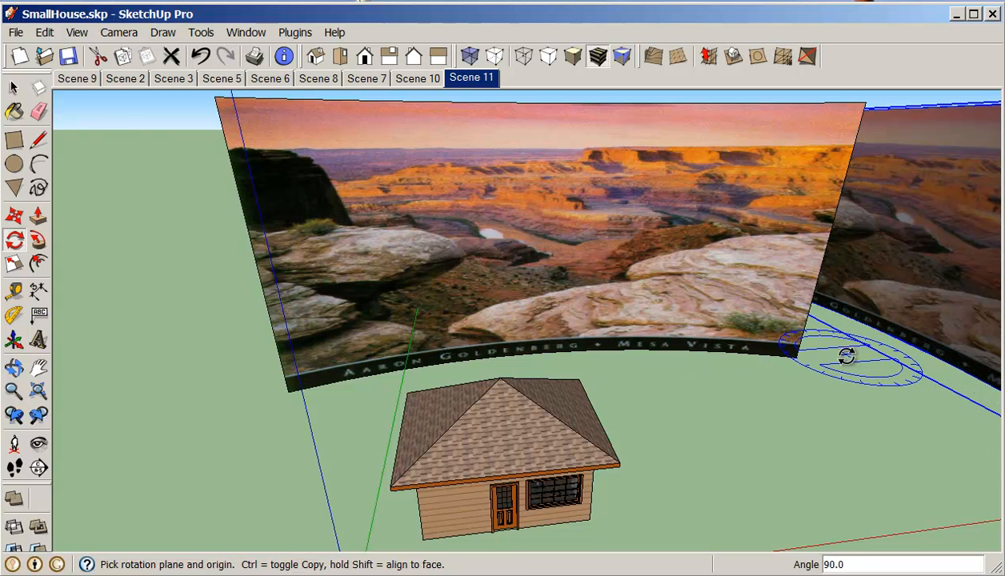
# Step: Move the rotated backdrop so its end meets the original backdrop's end, forming a corner, then deselect it
pyautogui.press('m')
pyautogui.click(870, 392)
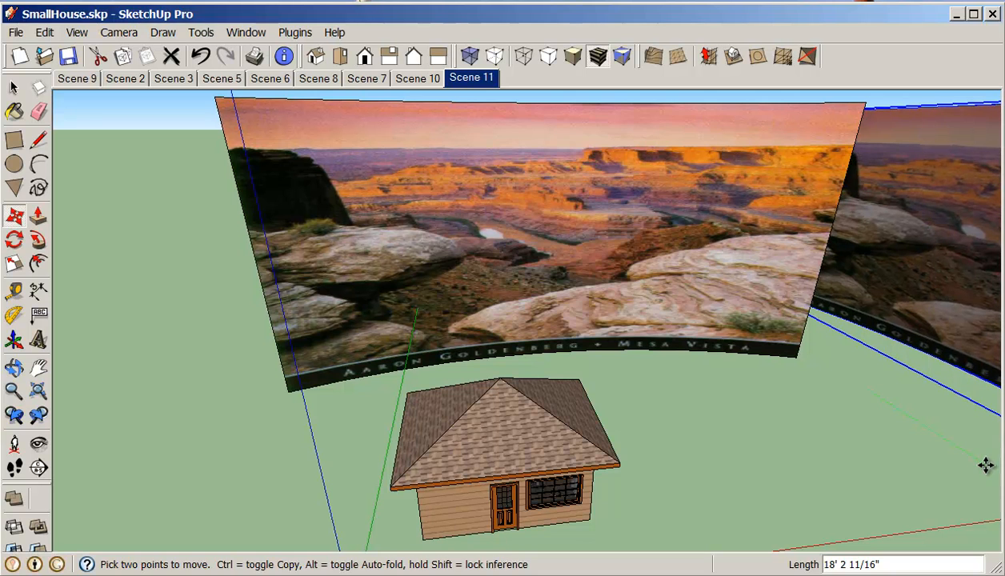
pyautogui.click(872, 397)
pyautogui.click(956, 455)
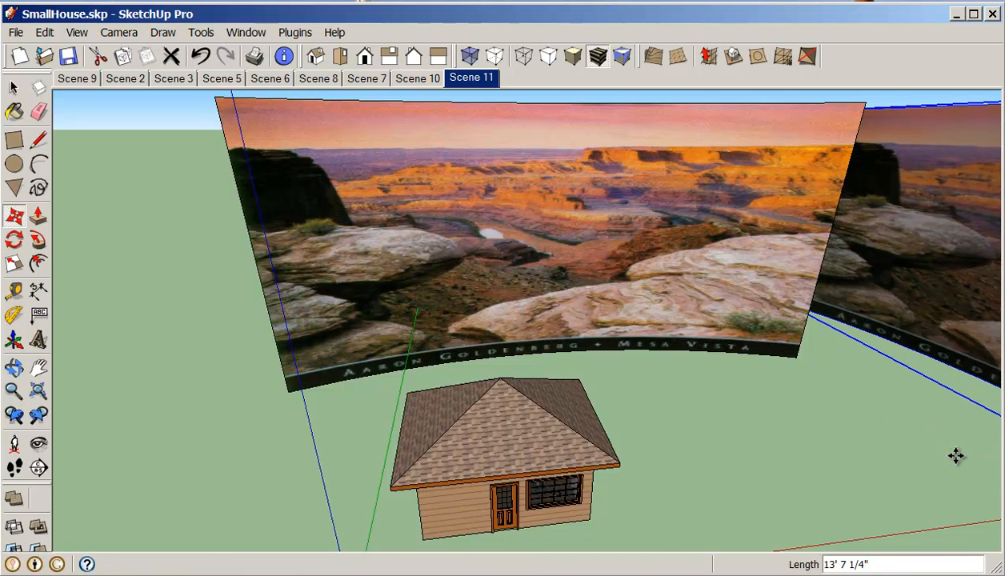
pyautogui.click(858, 389)
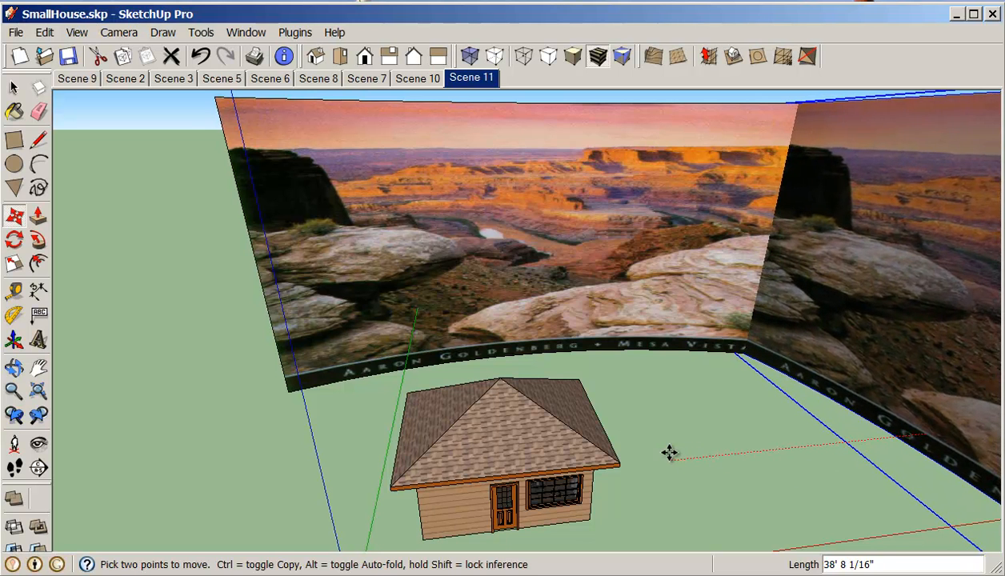
pyautogui.click(697, 414)
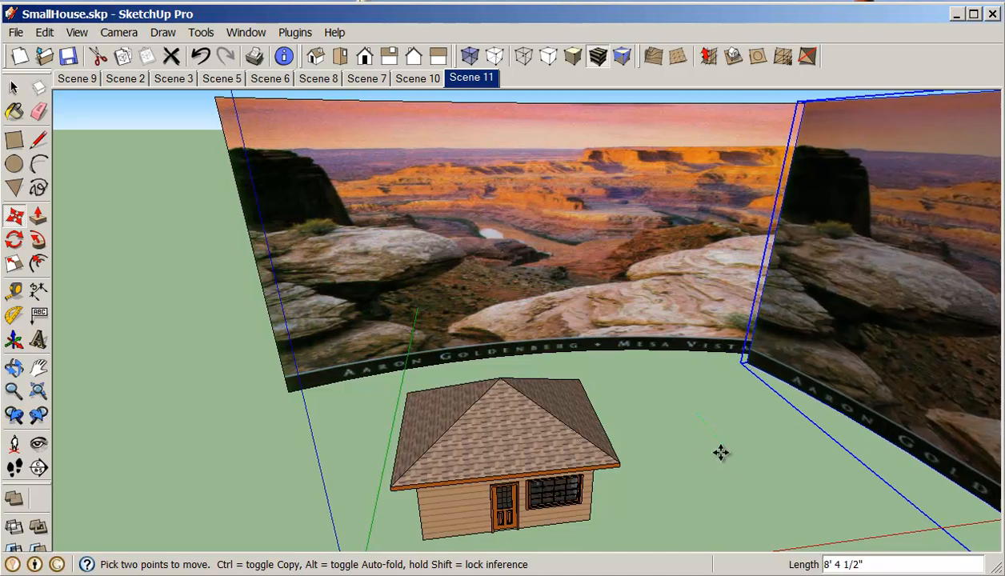
pyautogui.moveTo(723, 455); pyautogui.dragTo(764, 457, button='middle')
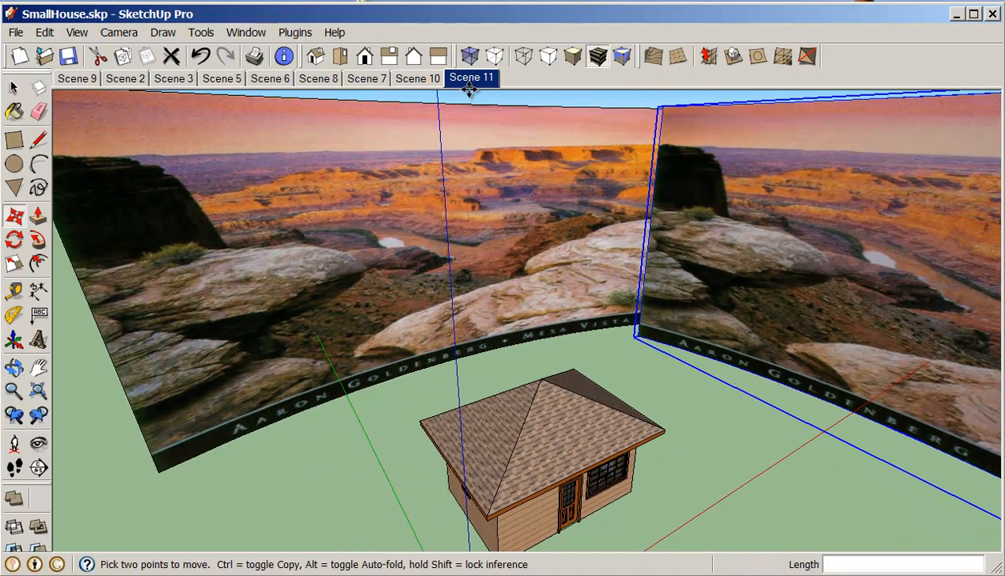
pyautogui.press('space')
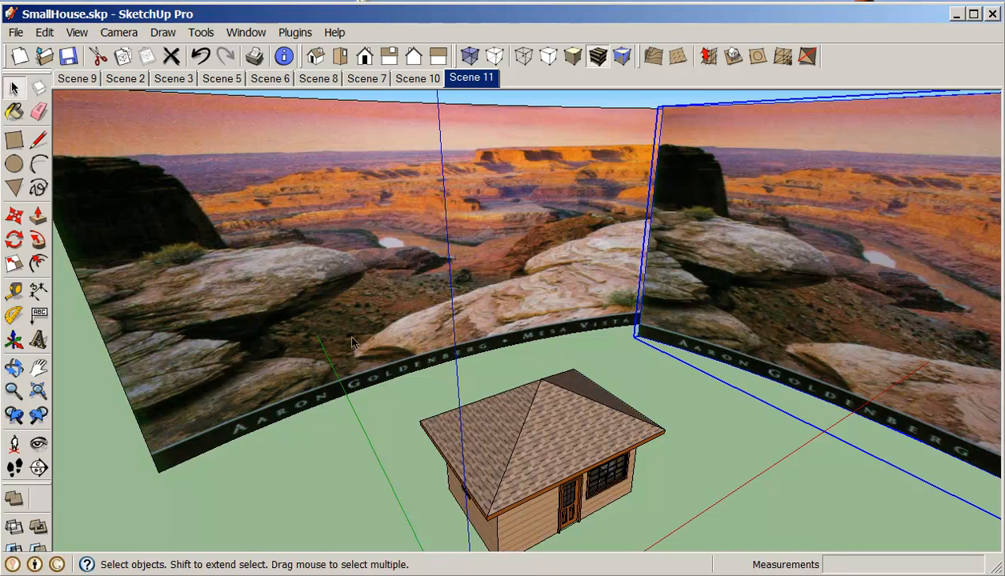
pyautogui.click(395, 436)
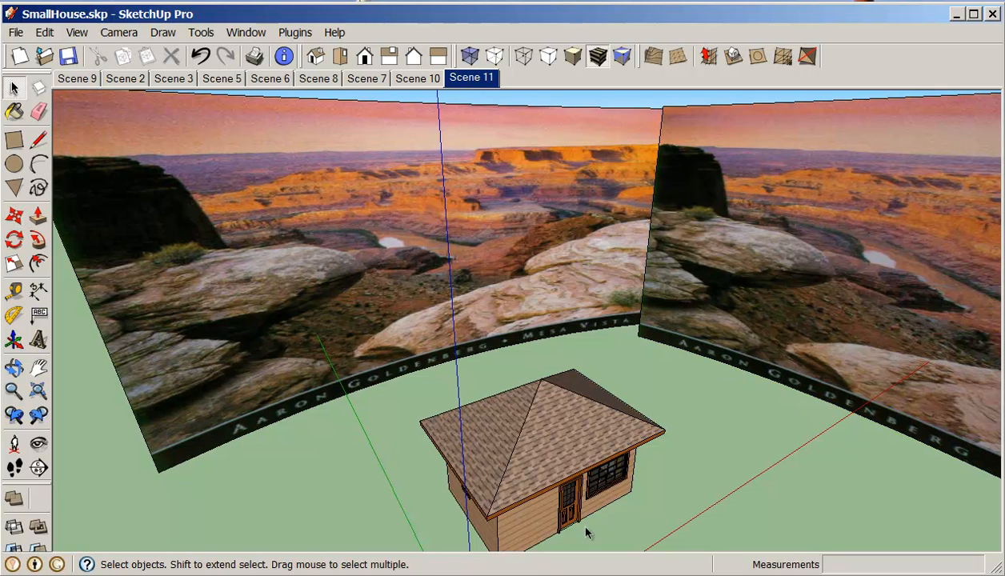
# Step: From Scene 11, walk into the room toward the china cabinet beside the dining table and add a new scene
pyautogui.click(486, 79)
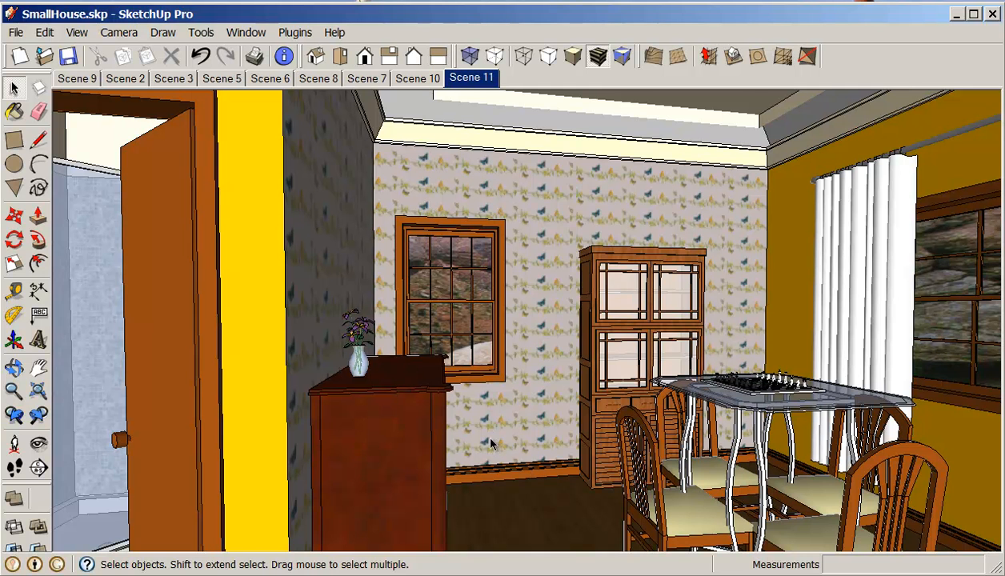
pyautogui.click(15, 467)
pyautogui.moveTo(488, 477); pyautogui.dragTo(503, 421)
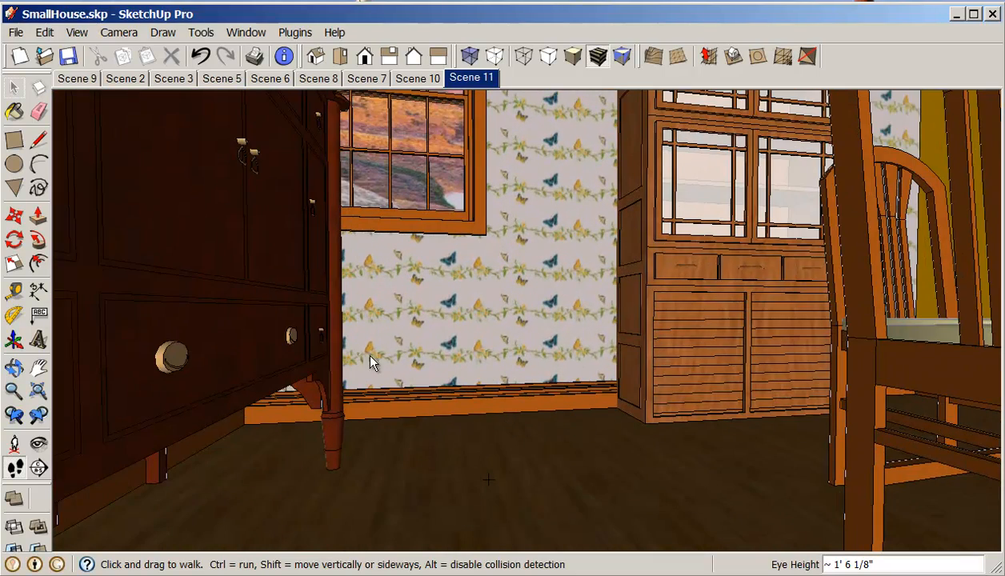
pyautogui.click(38, 368)
pyautogui.moveTo(400, 304); pyautogui.dragTo(428, 407)
pyautogui.scroll(2, 426, 410)
pyautogui.moveTo(427, 410)
pyautogui.mouseDown(button='middle')
pyautogui.moveTo(437, 413)
pyautogui.moveTo(428, 396)
pyautogui.mouseUp(button='middle')
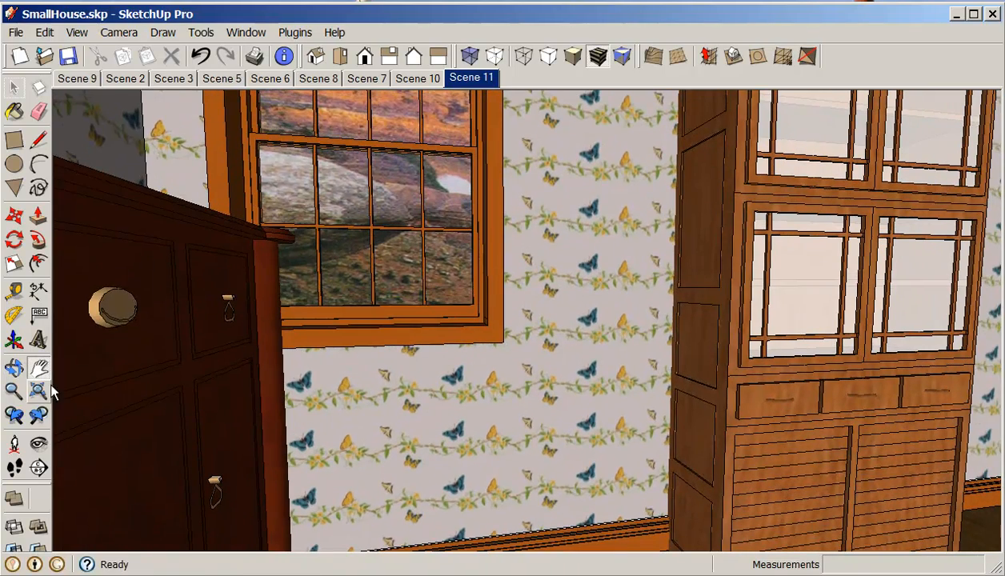
pyautogui.click(38, 445)
pyautogui.moveTo(320, 376); pyautogui.dragTo(553, 392)
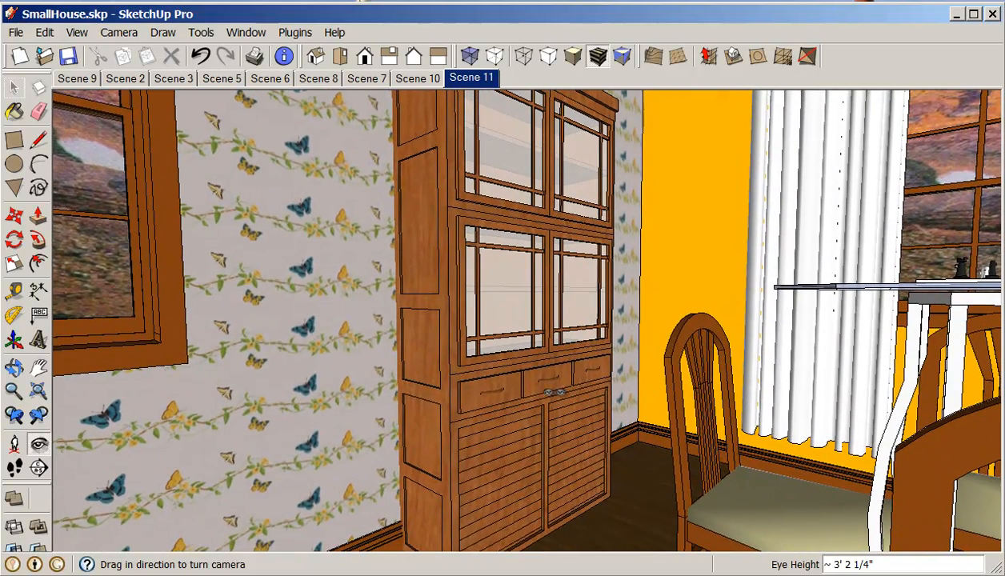
pyautogui.click(14, 390)
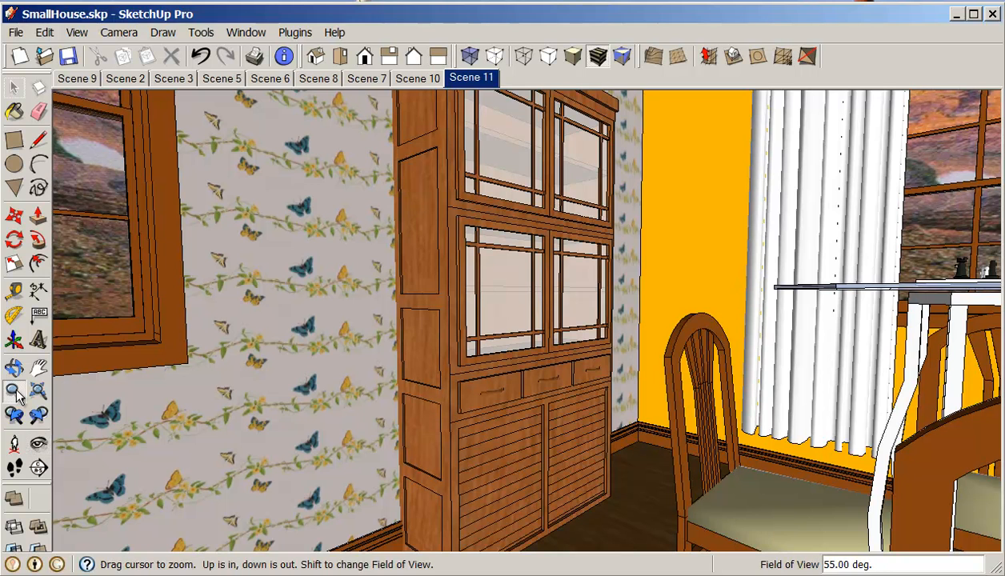
pyautogui.rightClick(466, 80)
pyautogui.click(506, 126)
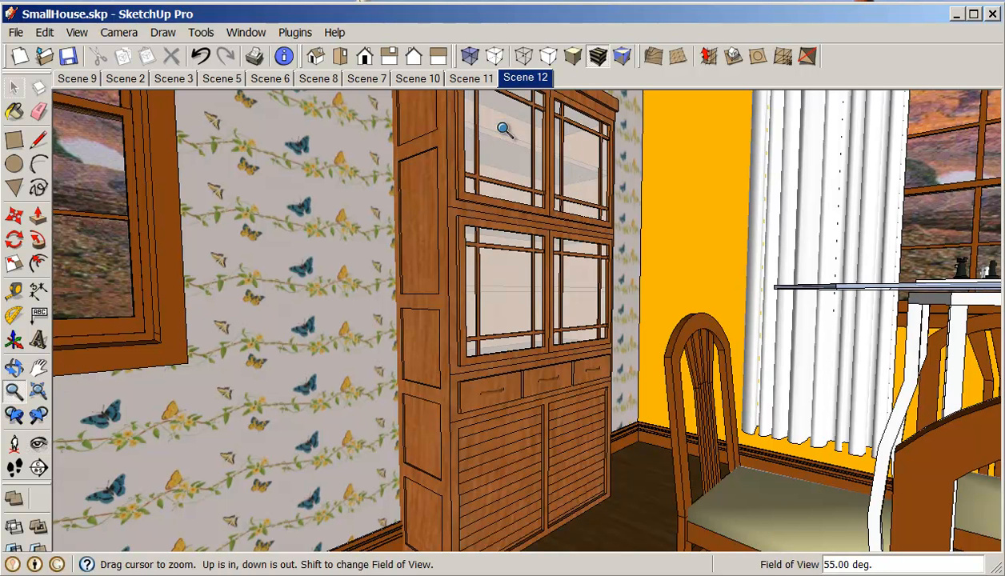
# Step: Compare Scenes 11 and 12, then turn the camera toward the dining table and window and add another scene
pyautogui.click(467, 80)
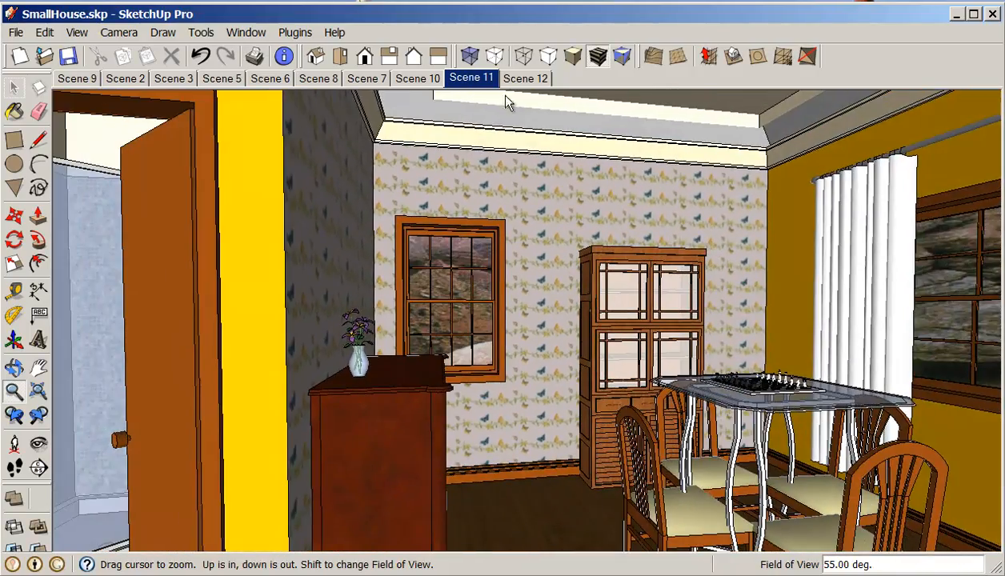
pyautogui.click(520, 79)
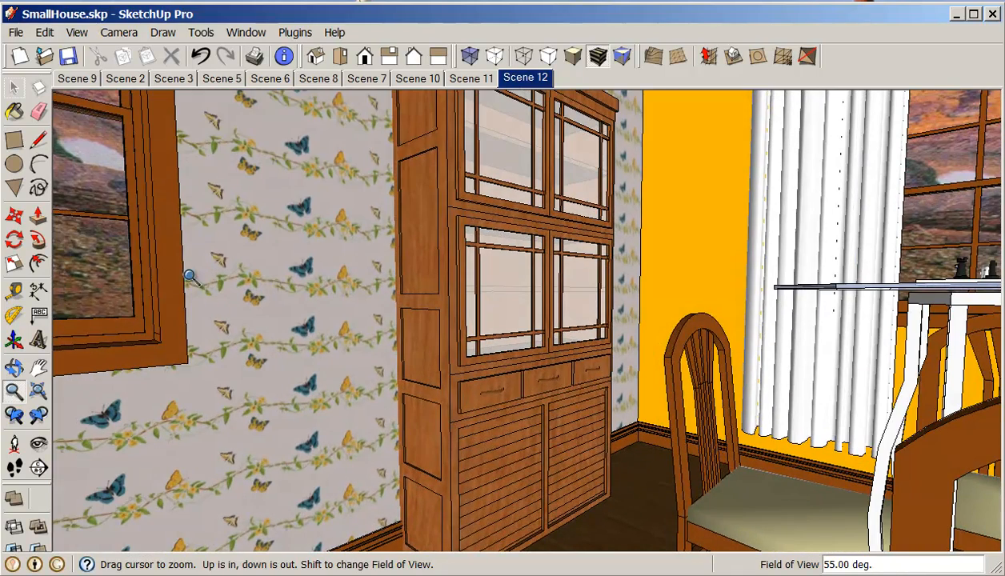
pyautogui.click(38, 442)
pyautogui.moveTo(228, 354); pyautogui.dragTo(579, 322)
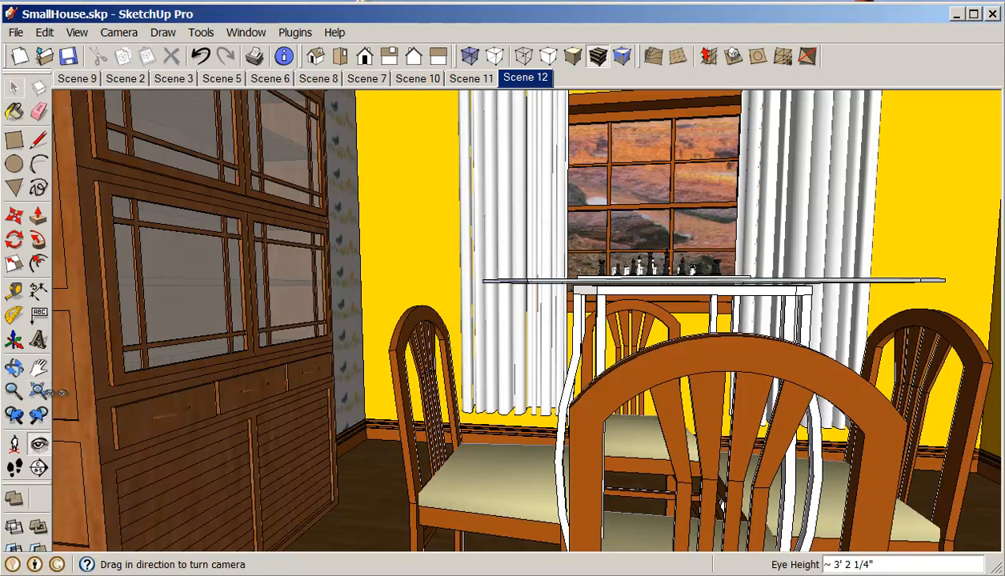
pyautogui.click(39, 367)
pyautogui.moveTo(352, 258); pyautogui.dragTo(347, 327)
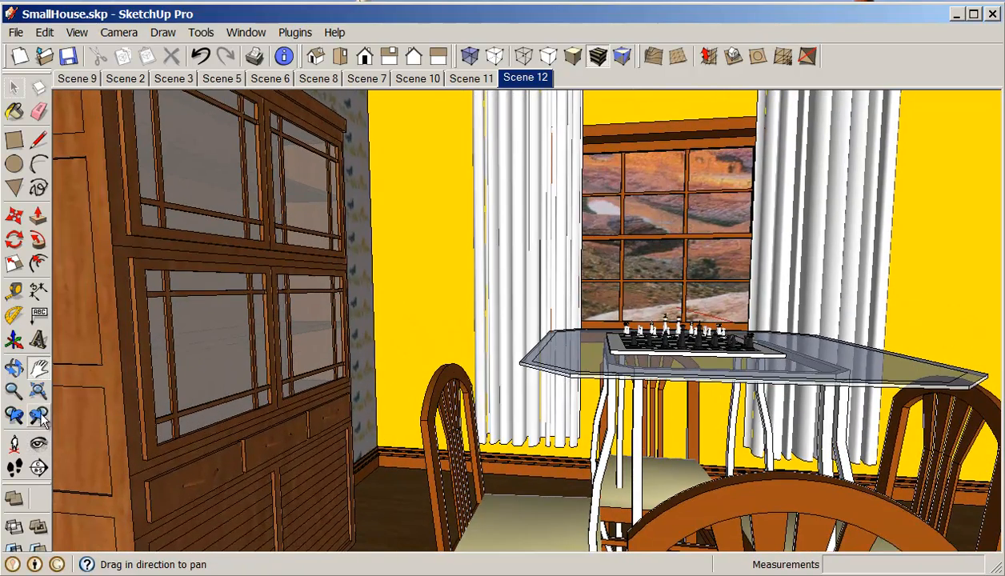
pyautogui.moveTo(170, 369); pyautogui.dragTo(230, 367)
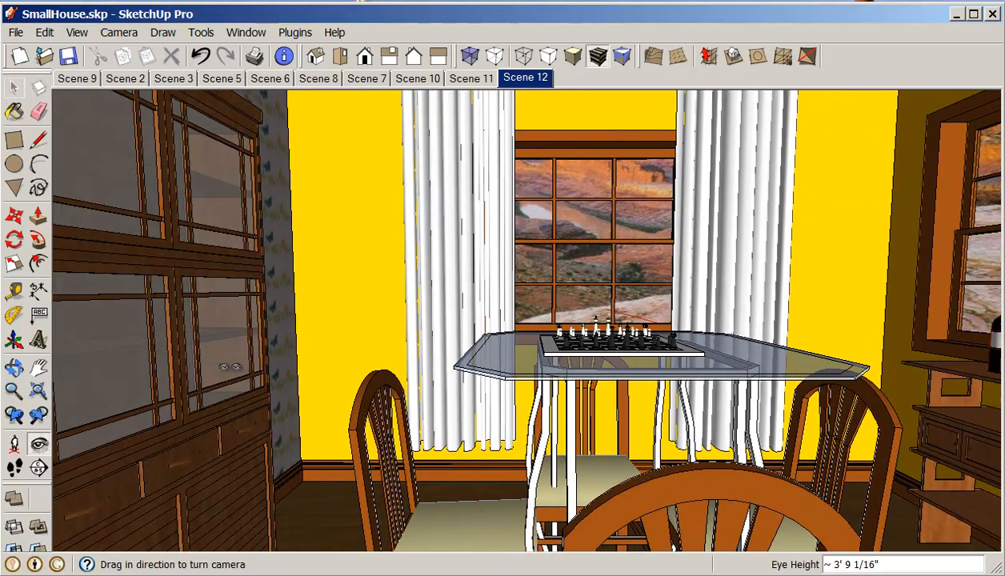
pyautogui.rightClick(532, 82)
pyautogui.click(552, 125)
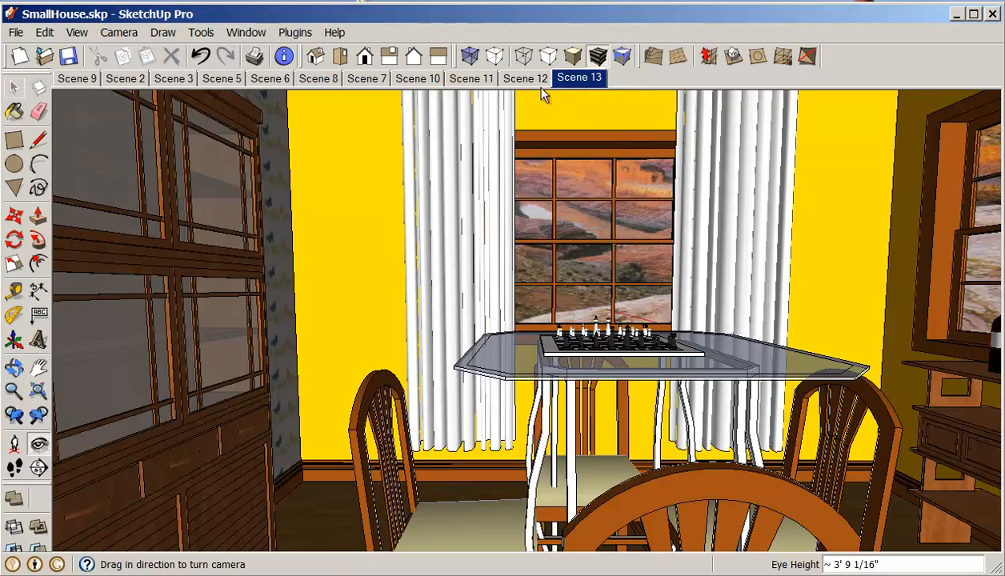
# Step: Step through Scenes 10 to 13 to review the walkthrough transitions
pyautogui.click(517, 77)
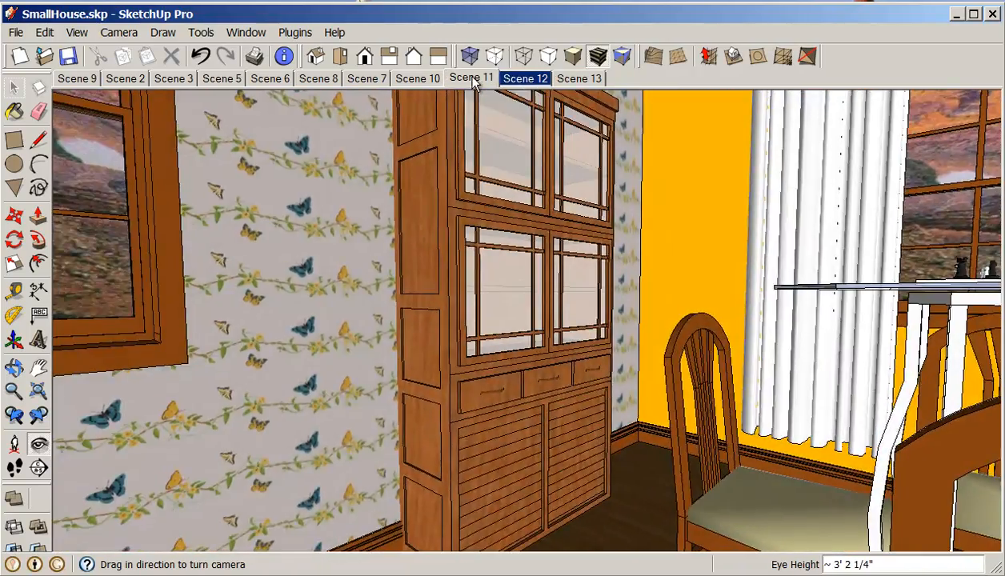
pyautogui.click(471, 79)
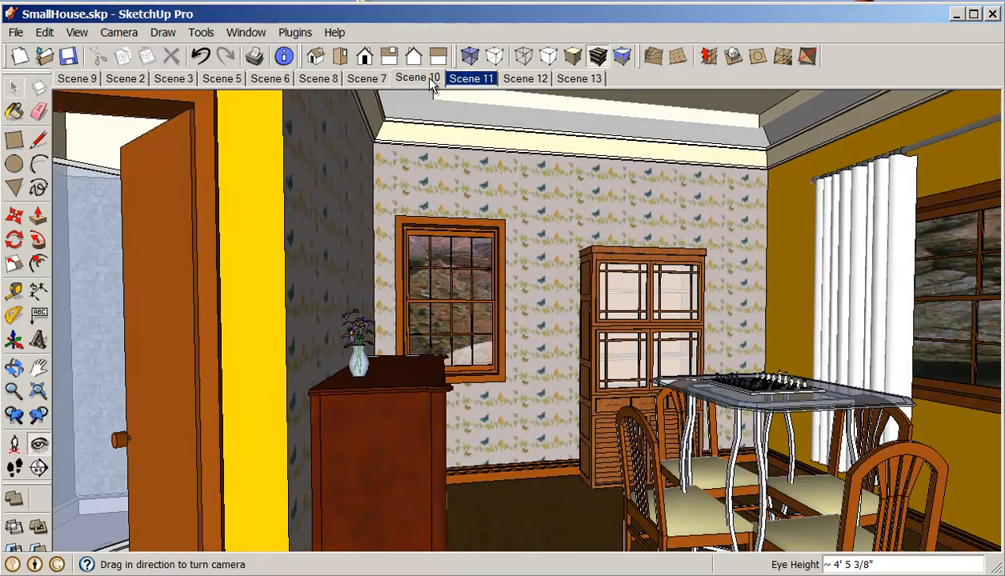
pyautogui.click(431, 84)
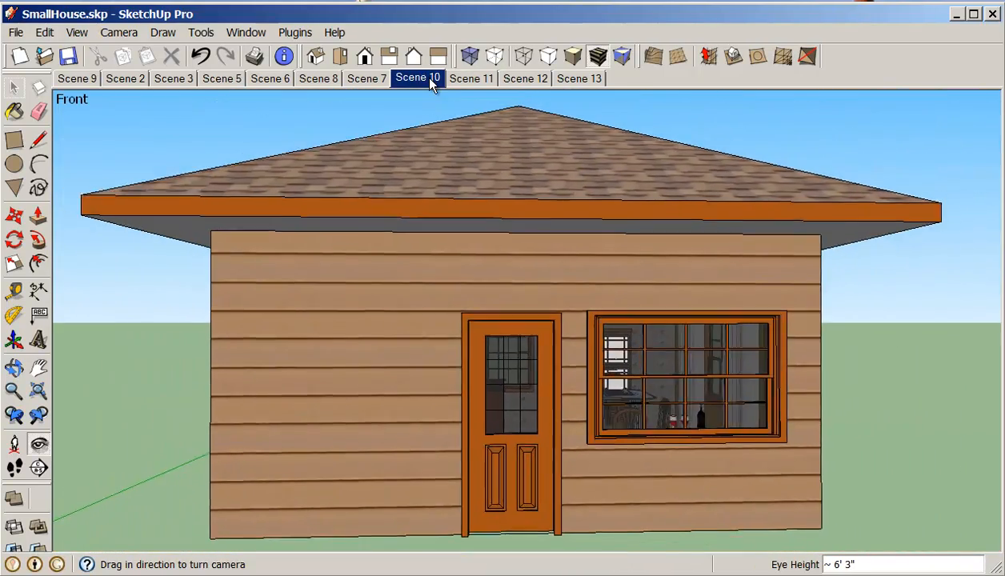
pyautogui.click(477, 80)
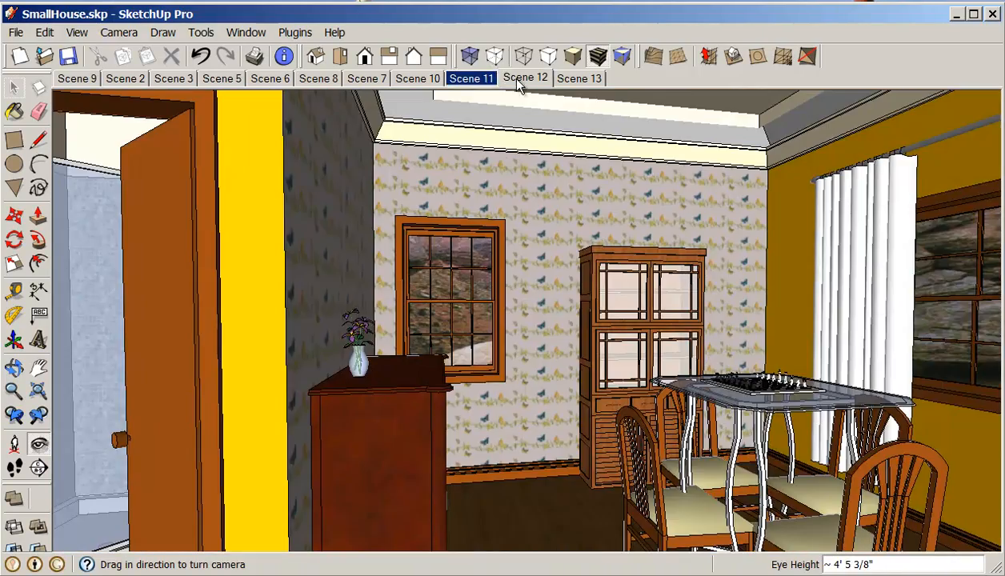
pyautogui.click(518, 83)
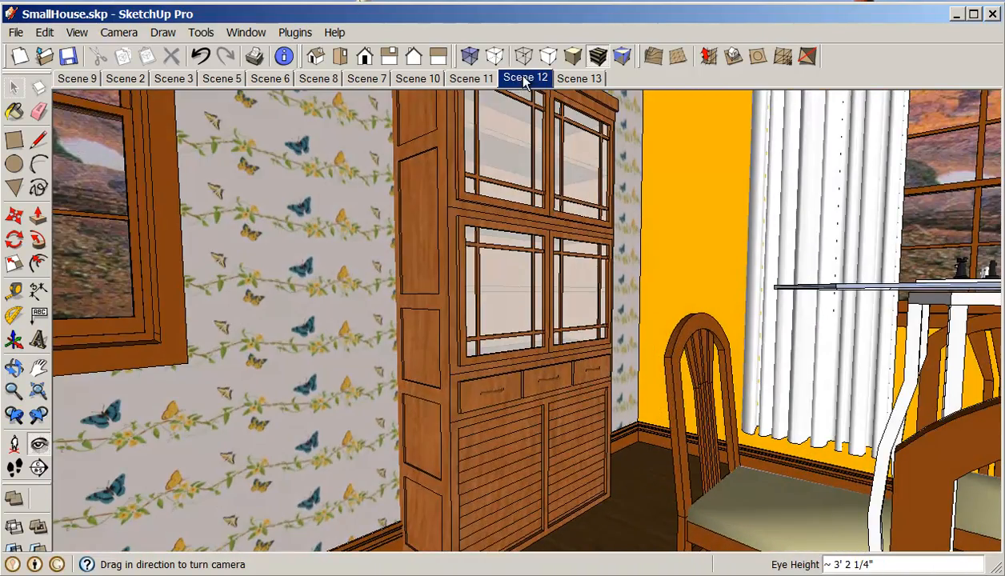
pyautogui.click(568, 79)
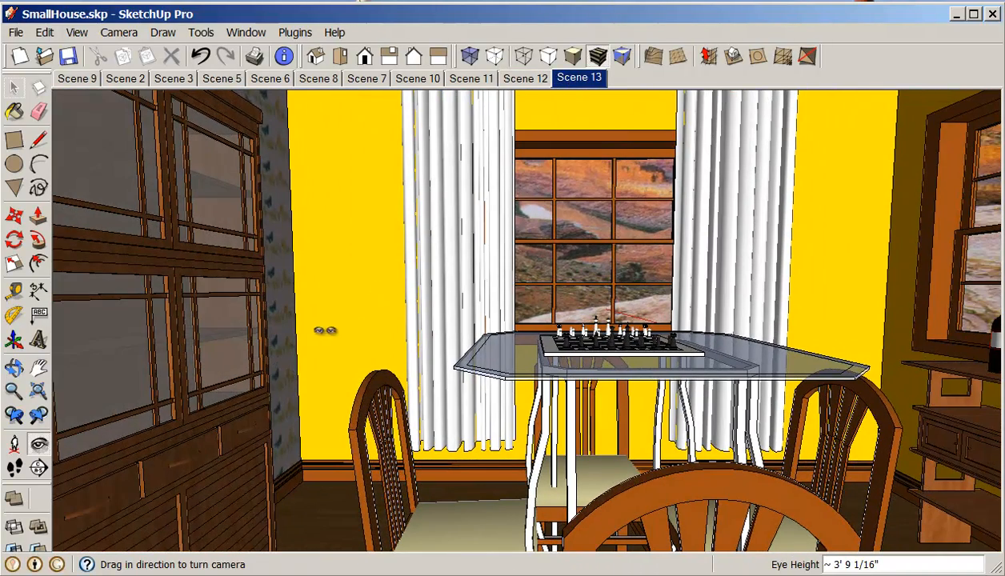
# Step: Walk and turn toward the window behind the table, add a new scene from that view, and return to Scene 13
pyautogui.click(17, 469)
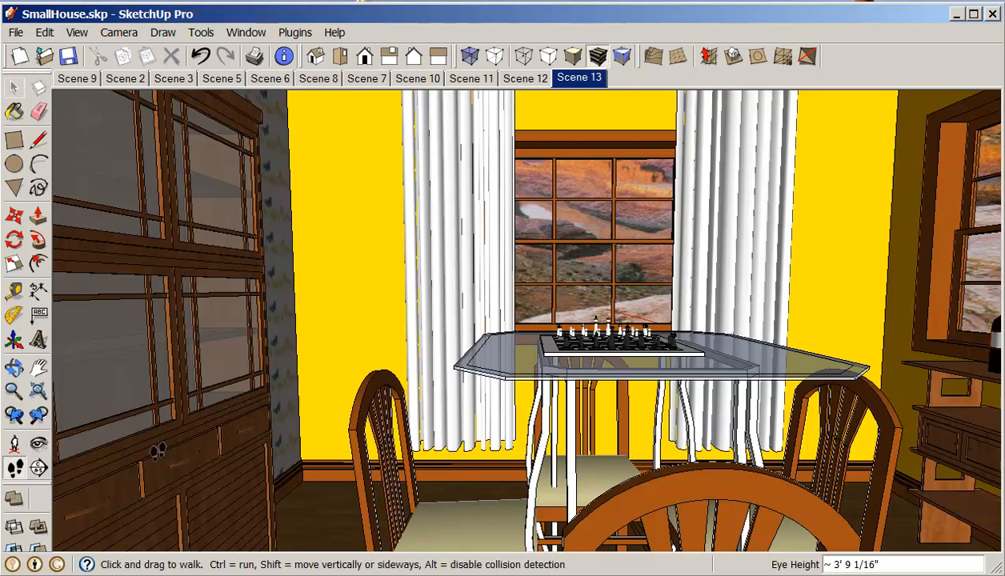
pyautogui.moveTo(290, 440); pyautogui.dragTo(164, 462)
pyautogui.click(37, 448)
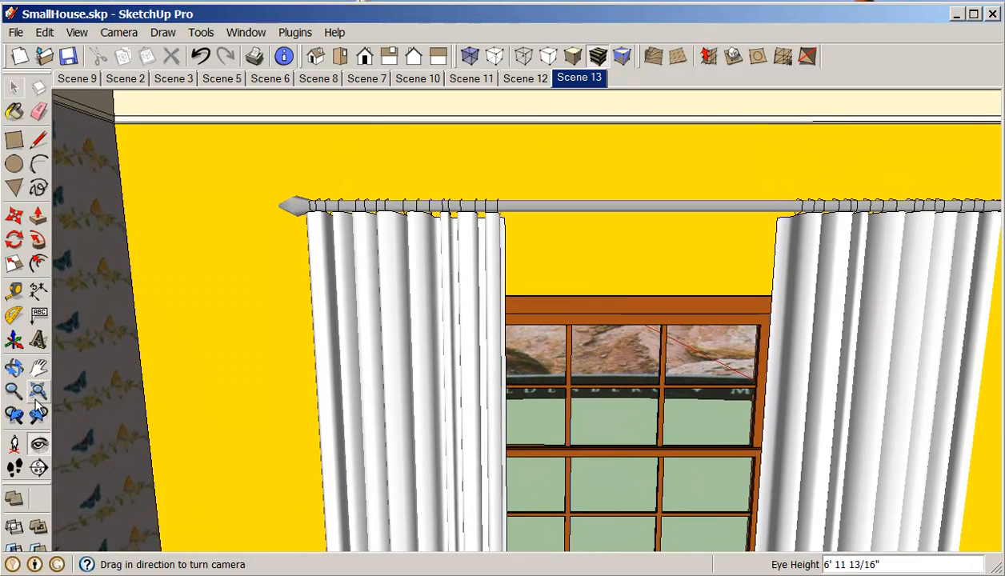
pyautogui.click(38, 367)
pyautogui.moveTo(203, 416); pyautogui.dragTo(256, 192)
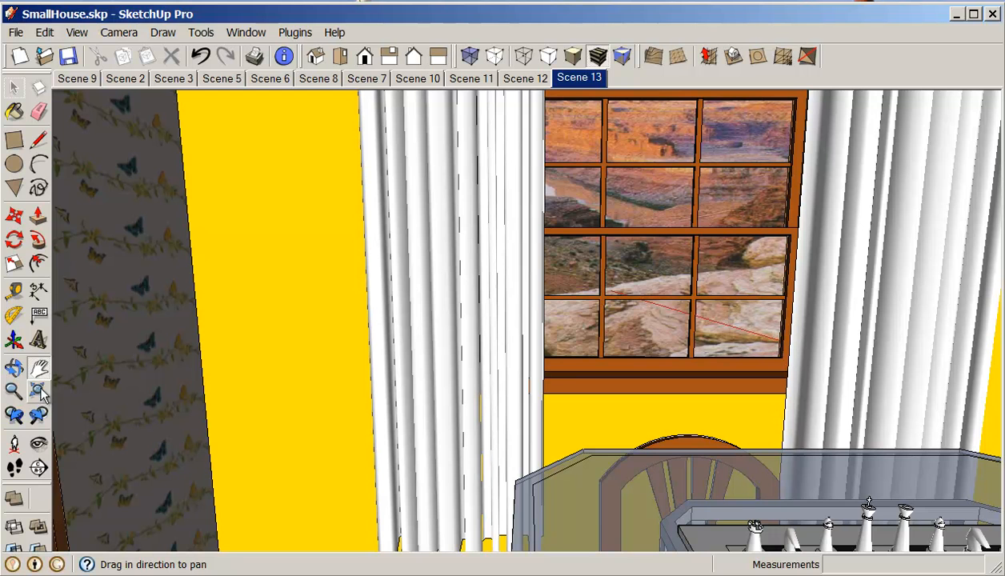
pyautogui.click(39, 444)
pyautogui.moveTo(201, 330); pyautogui.dragTo(208, 250)
pyautogui.moveTo(243, 296); pyautogui.dragTo(470, 305)
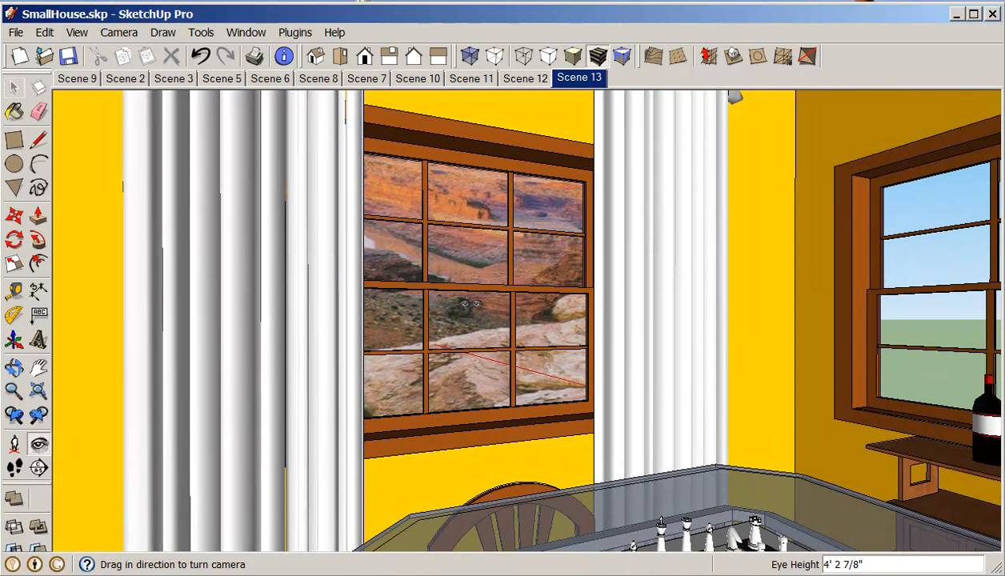
pyautogui.rightClick(584, 83)
pyautogui.click(619, 125)
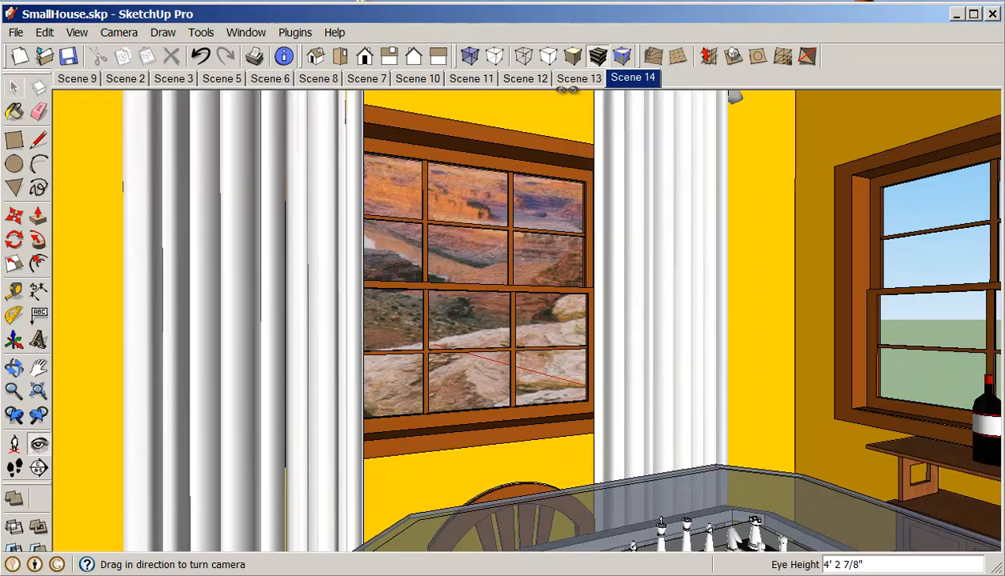
pyautogui.click(573, 83)
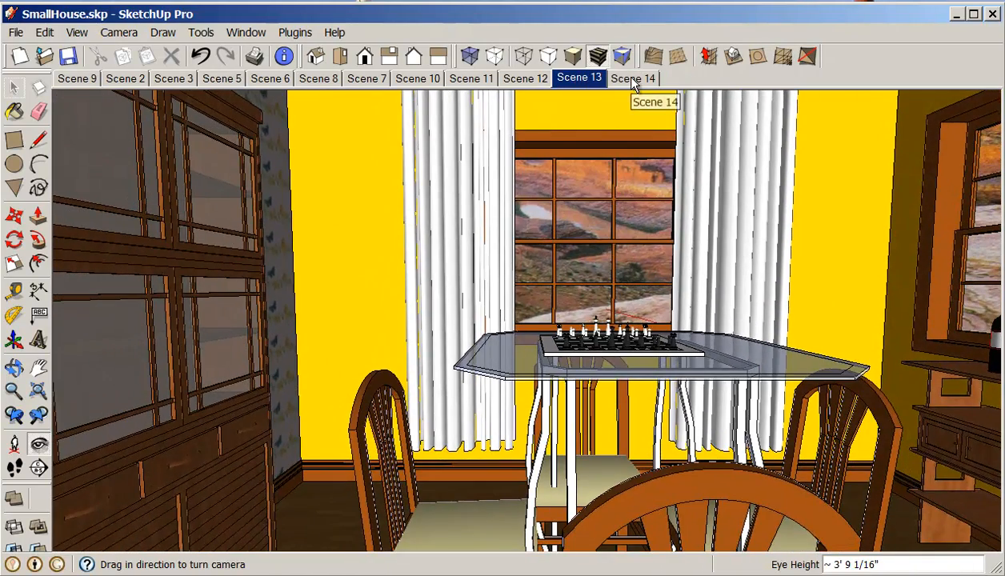
# Step: From Scene 14, turn the camera toward the side window with the wine table and add a new scene
pyautogui.click(632, 78)
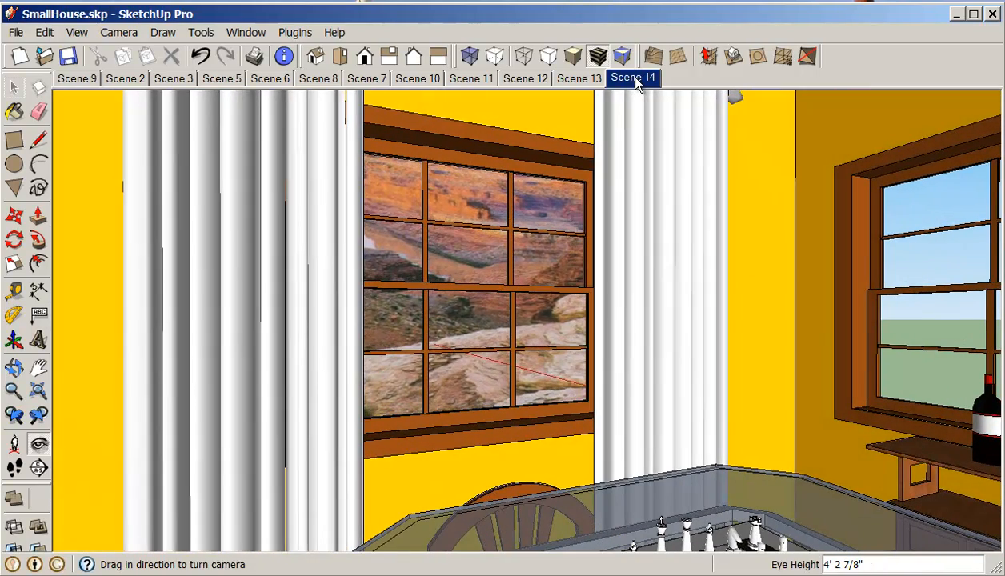
pyautogui.click(39, 445)
pyautogui.moveTo(168, 374); pyautogui.dragTo(508, 365)
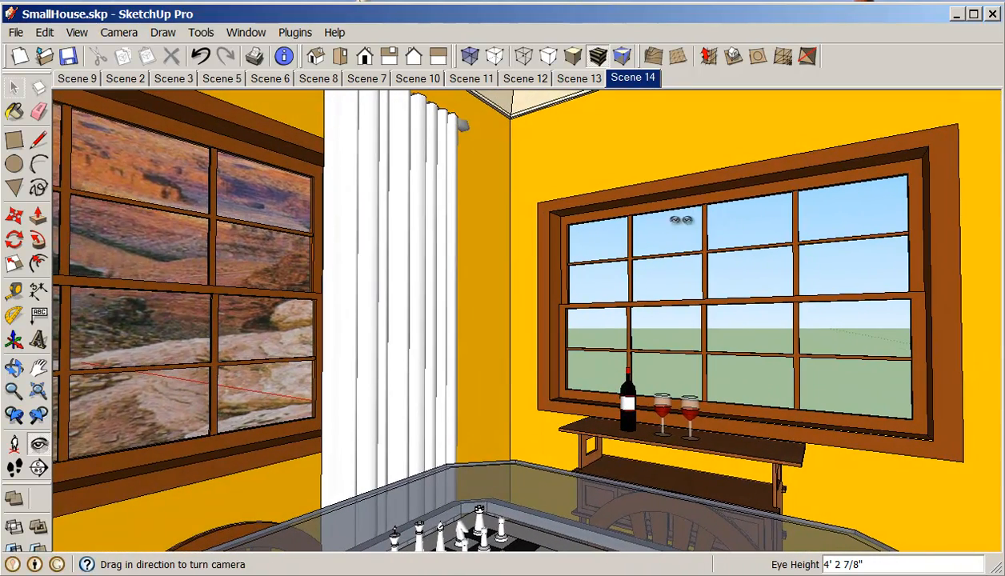
pyautogui.rightClick(637, 85)
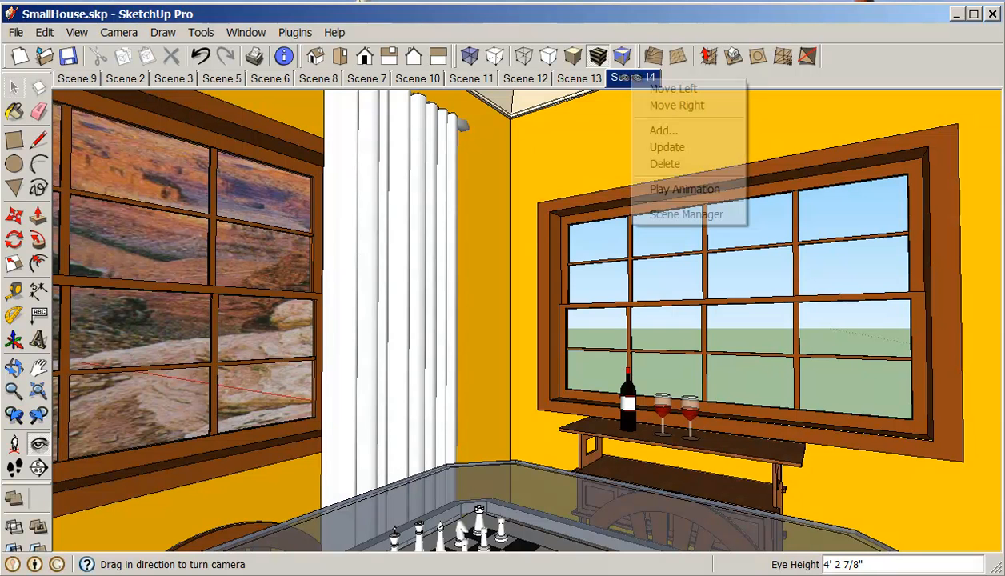
pyautogui.click(663, 130)
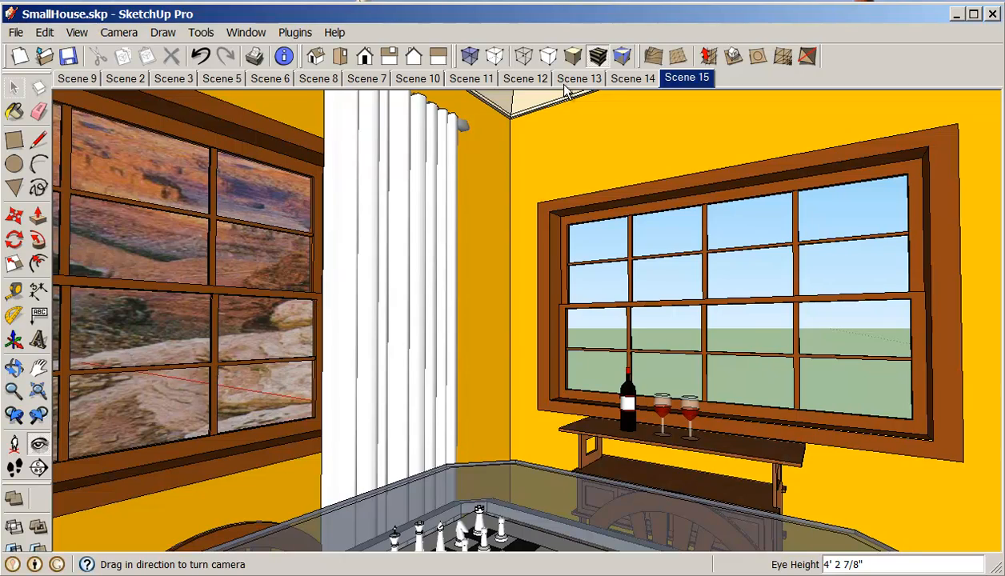
# Step: Compare Scenes 14 and 15, then pan and turn toward the window and exterior door and add another scene
pyautogui.click(621, 83)
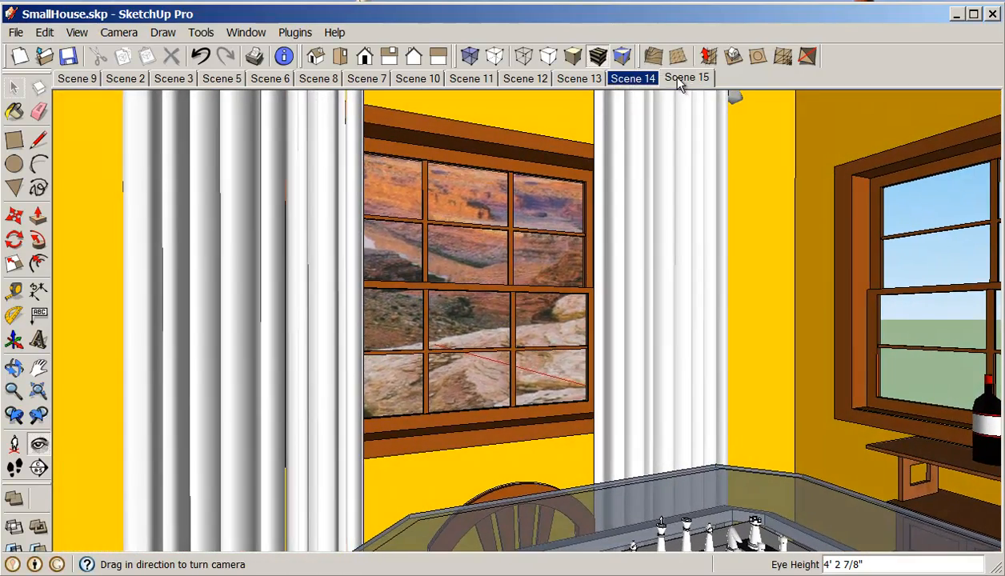
pyautogui.click(679, 81)
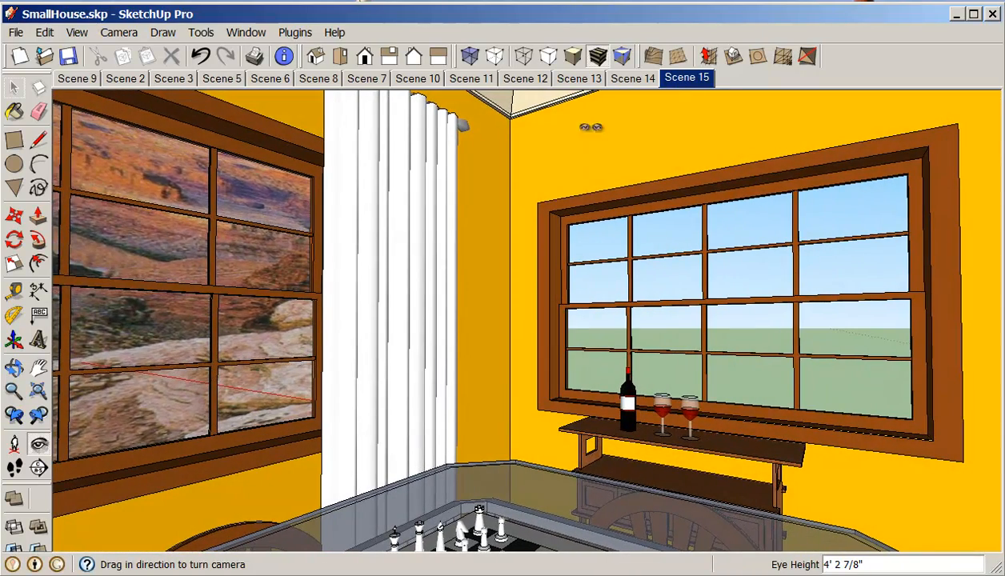
pyautogui.click(39, 367)
pyautogui.moveTo(134, 437); pyautogui.dragTo(313, 428)
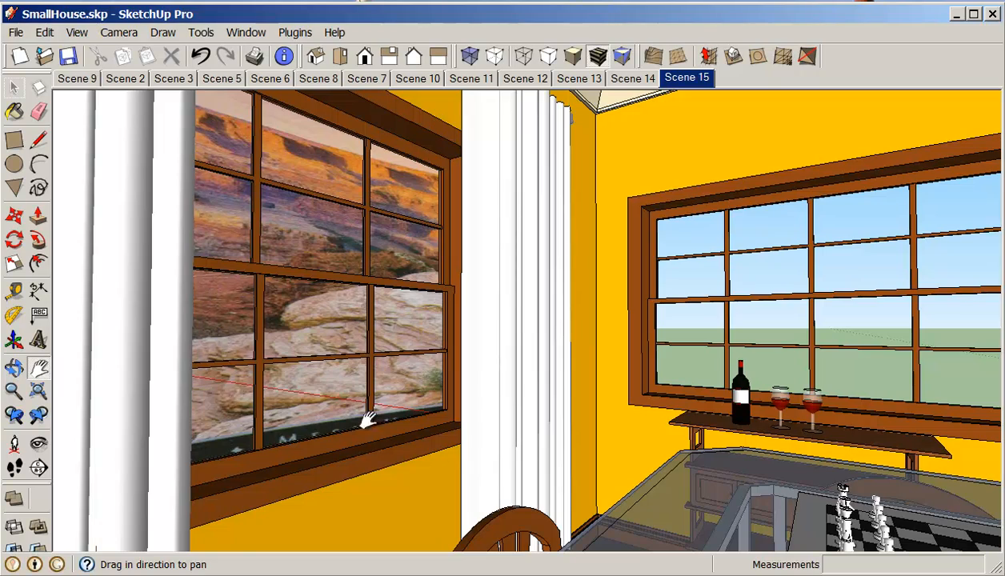
pyautogui.click(36, 448)
pyautogui.moveTo(183, 411); pyautogui.dragTo(779, 438)
pyautogui.rightClick(701, 89)
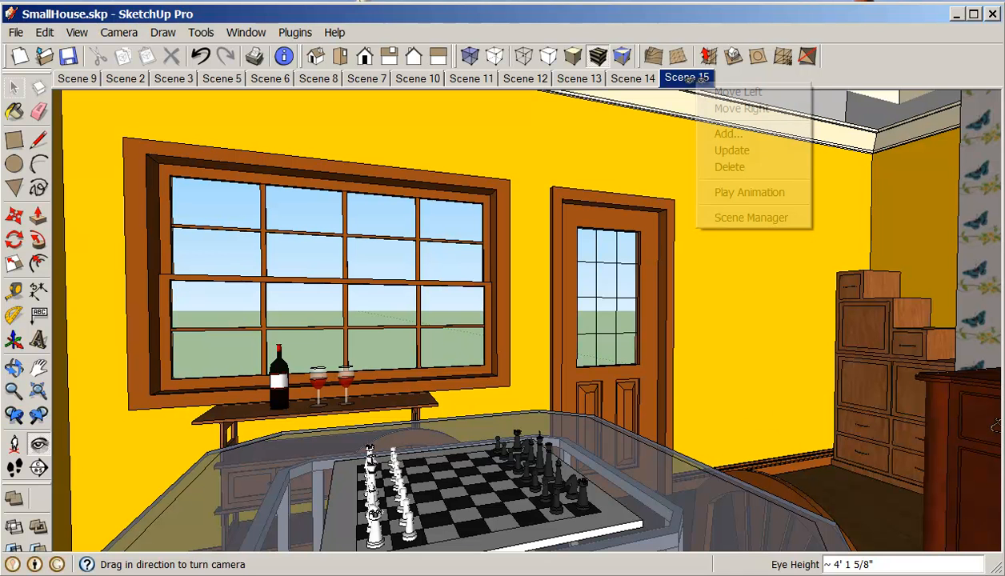
pyautogui.click(726, 133)
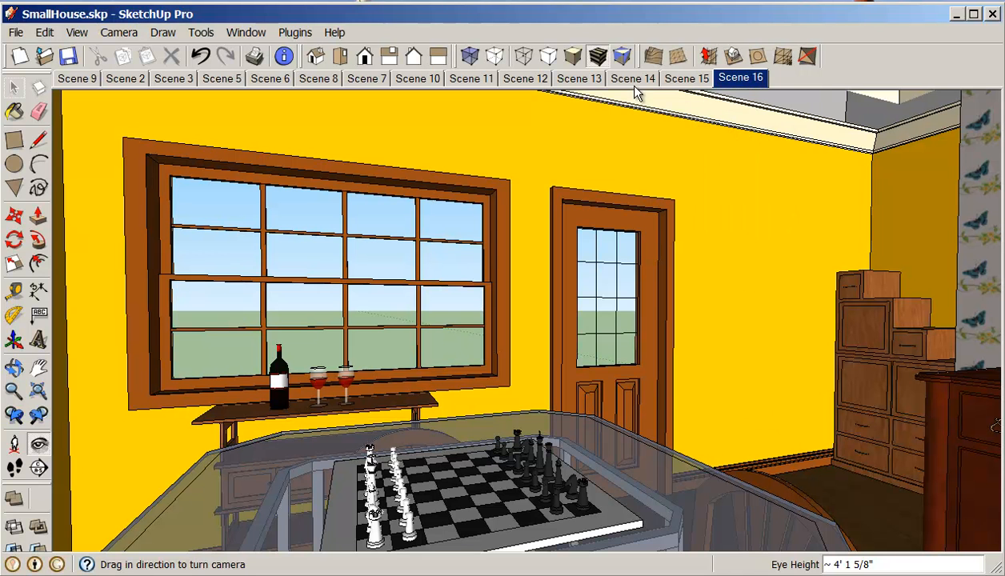
# Step: Review Scenes 14 to 16, then turn the camera toward the door and stepped cabinet and add a new scene
pyautogui.click(674, 80)
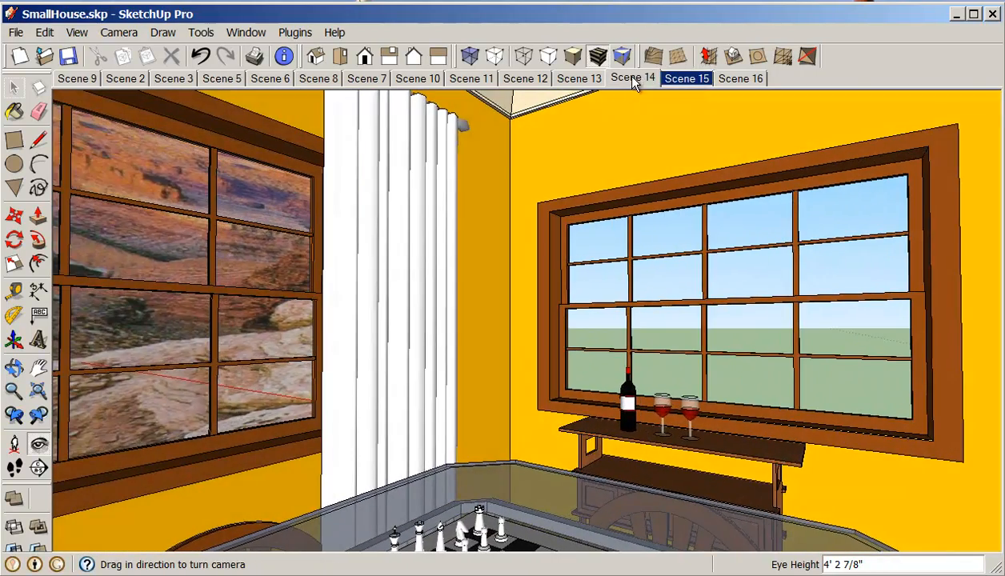
pyautogui.click(632, 79)
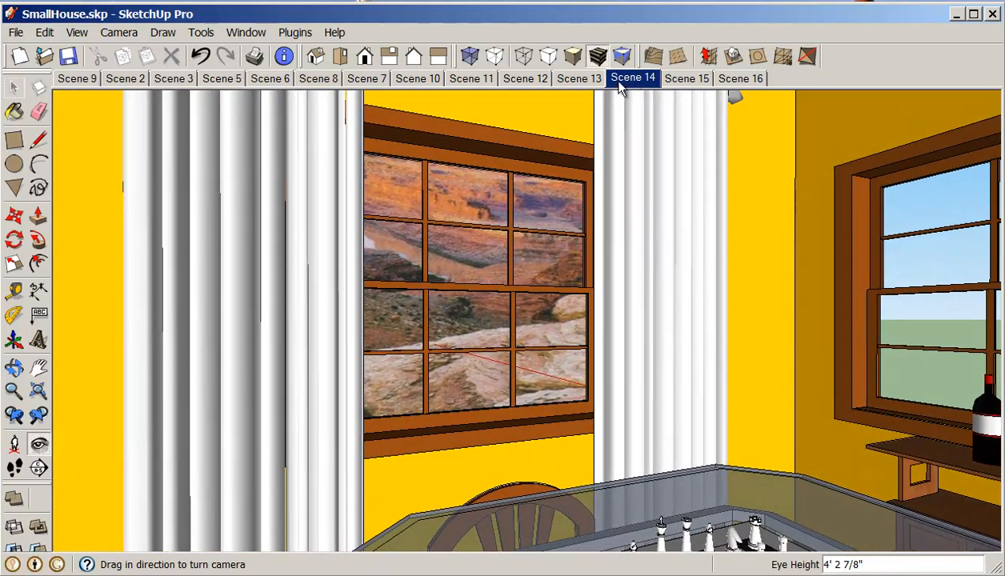
pyautogui.click(679, 80)
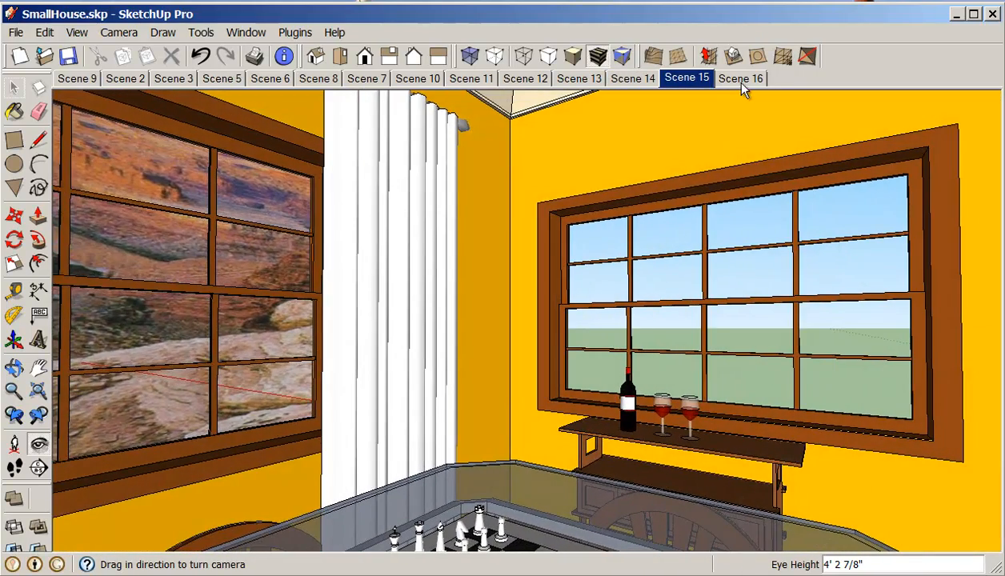
pyautogui.click(732, 80)
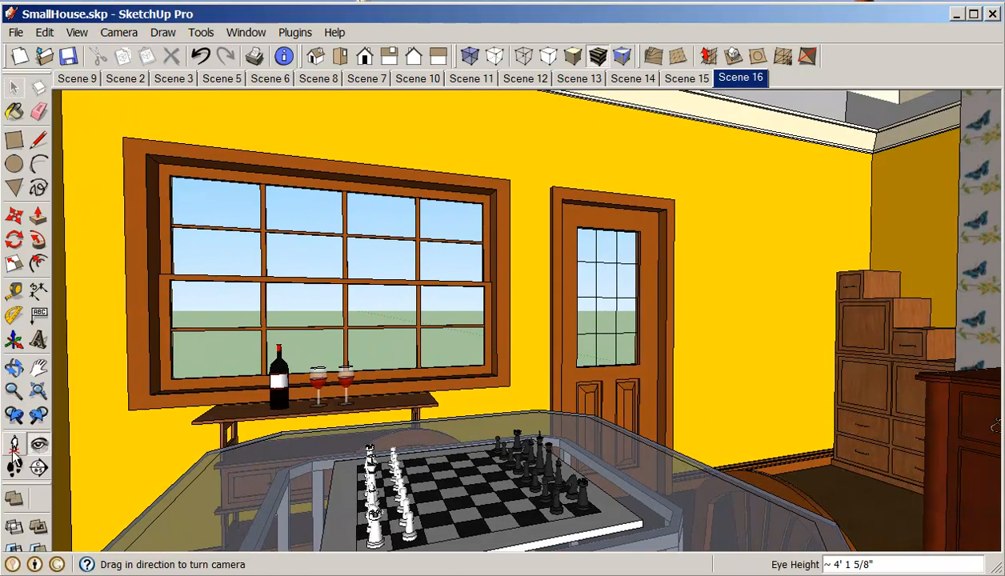
pyautogui.moveTo(99, 459); pyautogui.dragTo(228, 164)
pyautogui.click(38, 367)
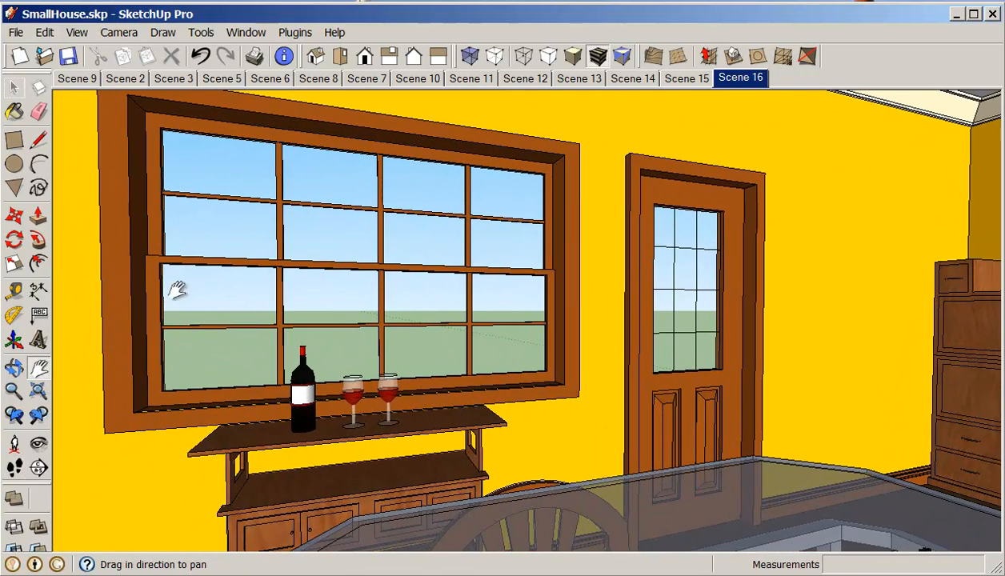
pyautogui.click(38, 444)
pyautogui.moveTo(62, 431); pyautogui.dragTo(372, 429)
pyautogui.rightClick(745, 87)
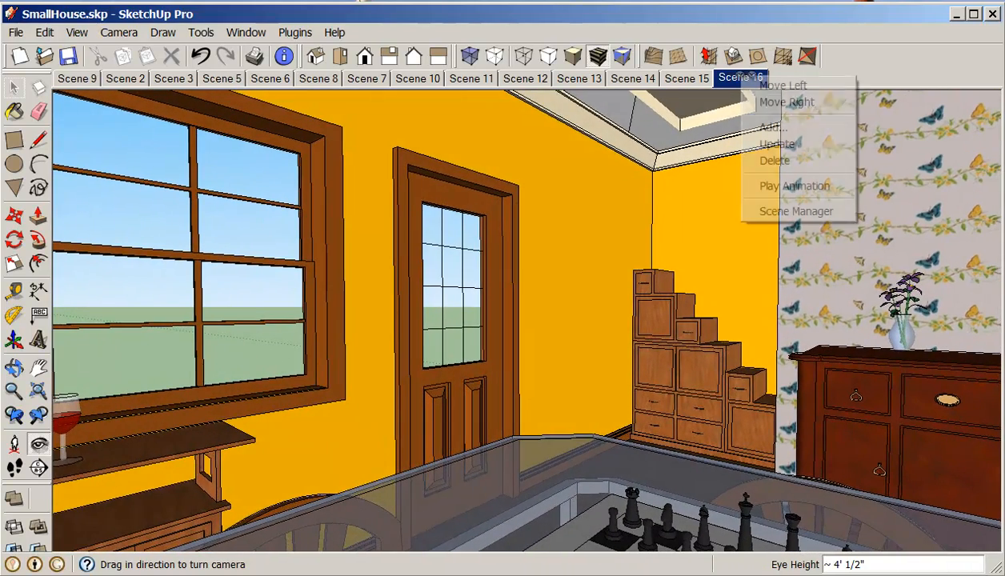
pyautogui.click(771, 126)
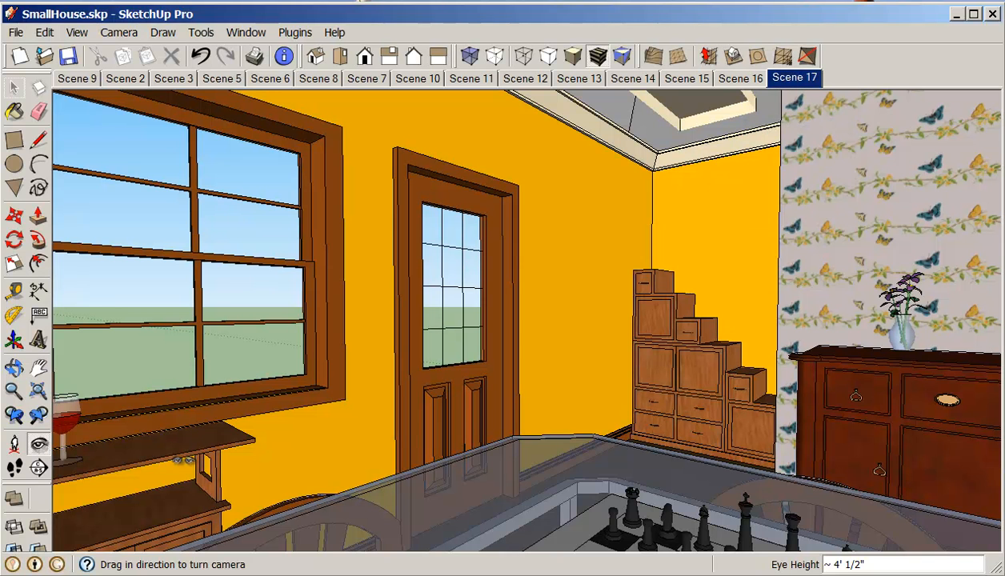
# Step: Walk toward the stepped cabinet and sideboard, adjust the view, and add a new scene from it
pyautogui.click(14, 468)
pyautogui.moveTo(263, 485); pyautogui.dragTo(241, 463)
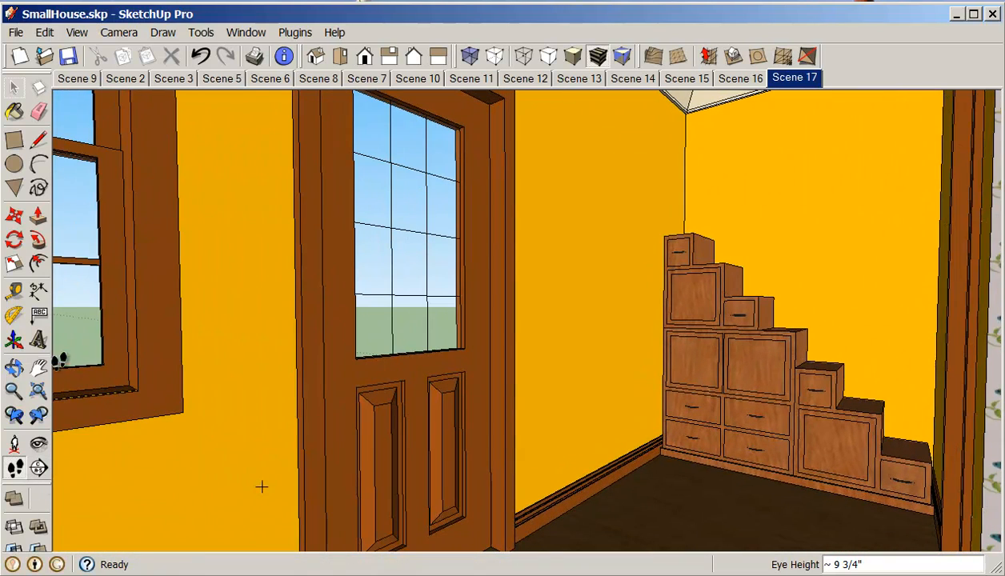
pyautogui.click(38, 445)
pyautogui.moveTo(120, 442); pyautogui.dragTo(532, 446)
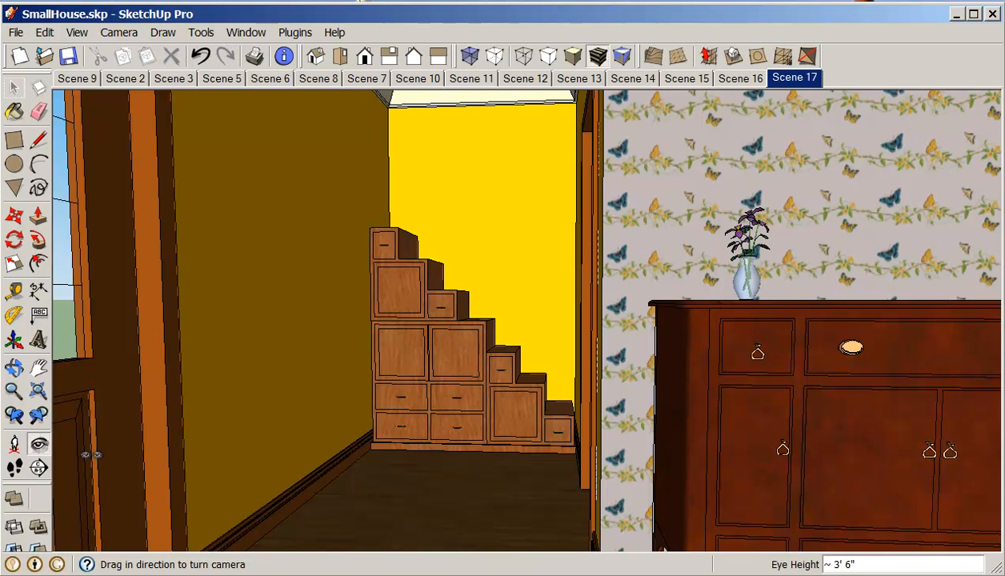
pyautogui.click(38, 367)
pyautogui.moveTo(212, 371); pyautogui.dragTo(257, 389)
pyautogui.scroll(-5, 264, 388)
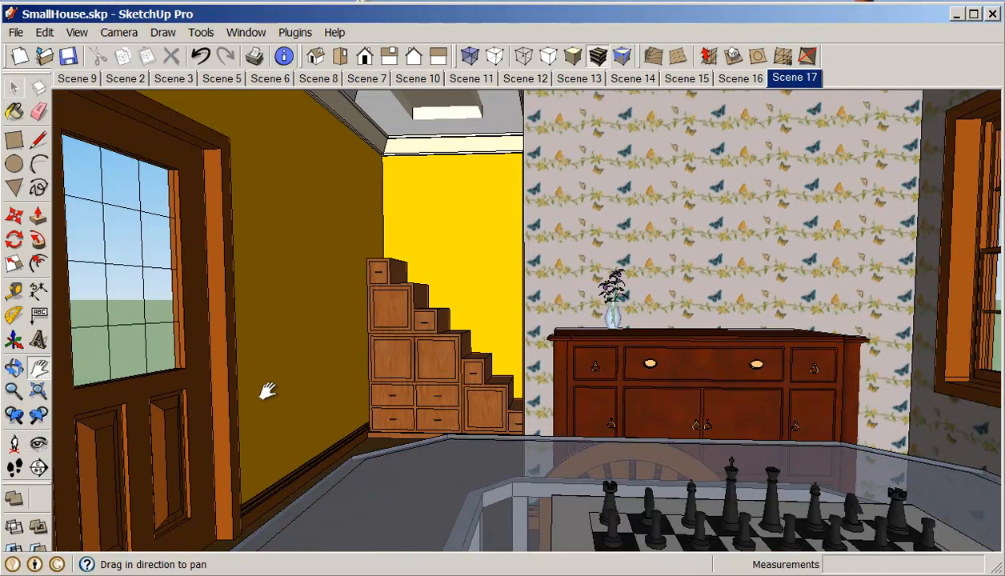
pyautogui.click(38, 444)
pyautogui.moveTo(141, 441); pyautogui.dragTo(462, 311)
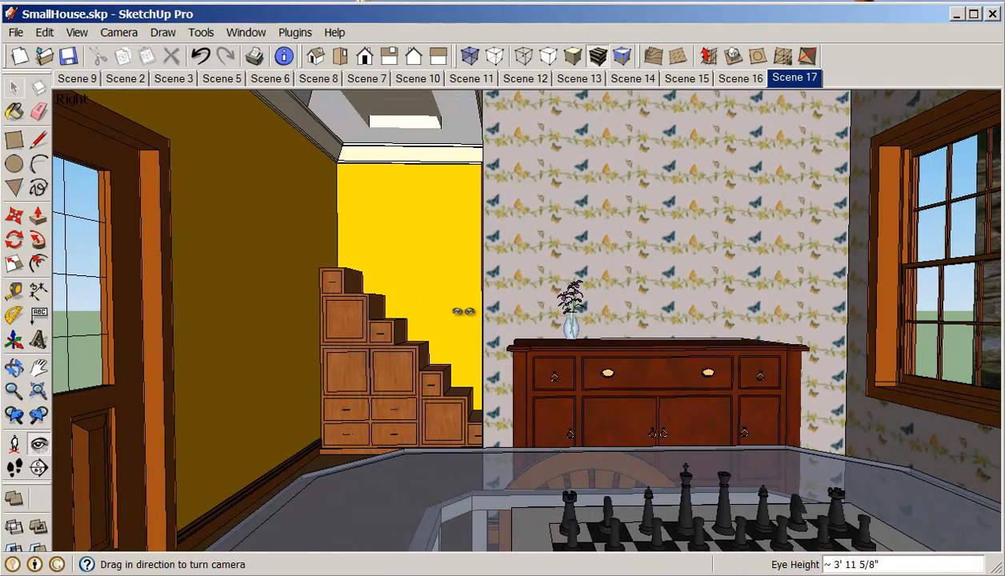
pyautogui.rightClick(797, 83)
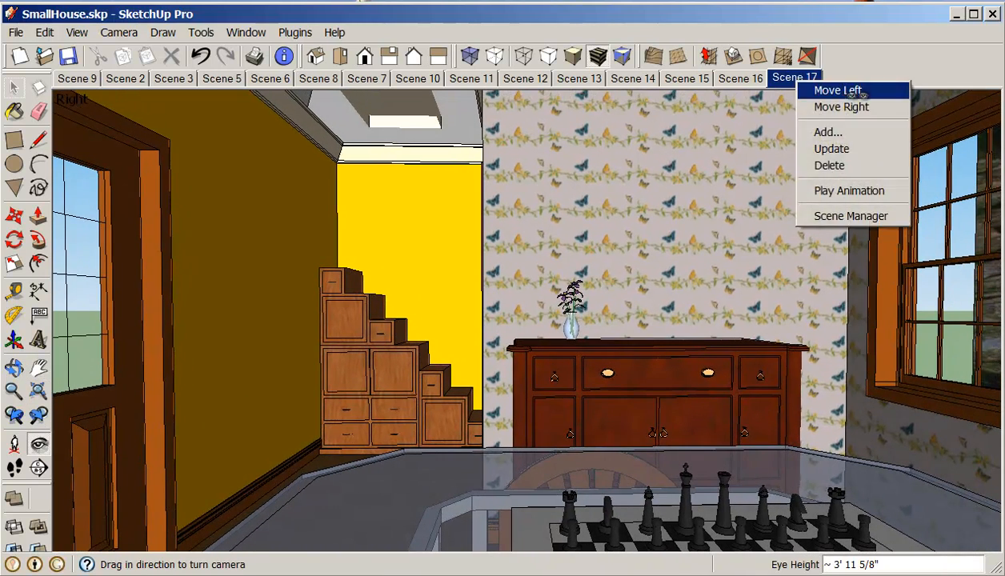
pyautogui.click(837, 132)
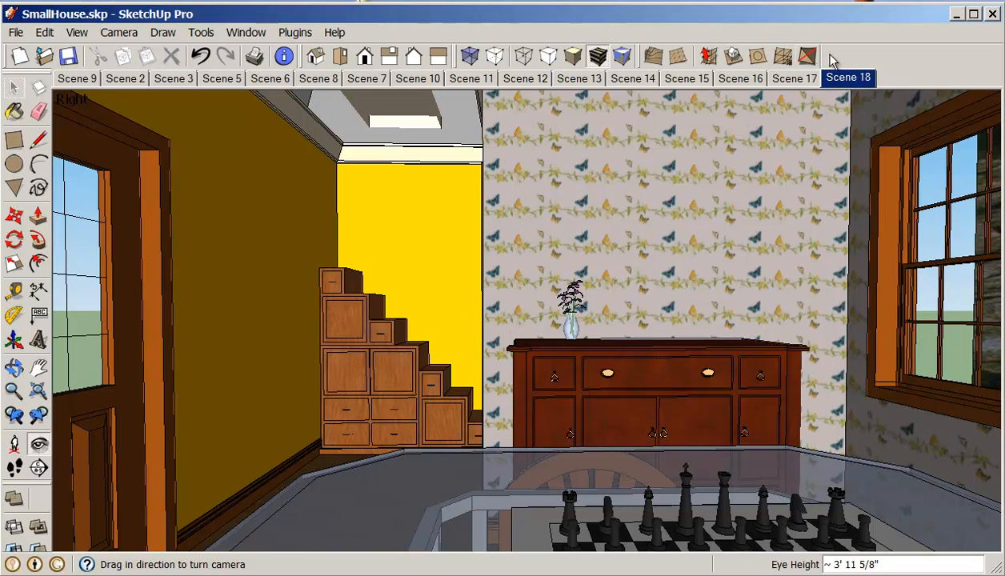
# Step: Review Scenes 15 to 18, then turn toward the sideboard and wallpapered corner window and add a new scene
pyautogui.click(800, 83)
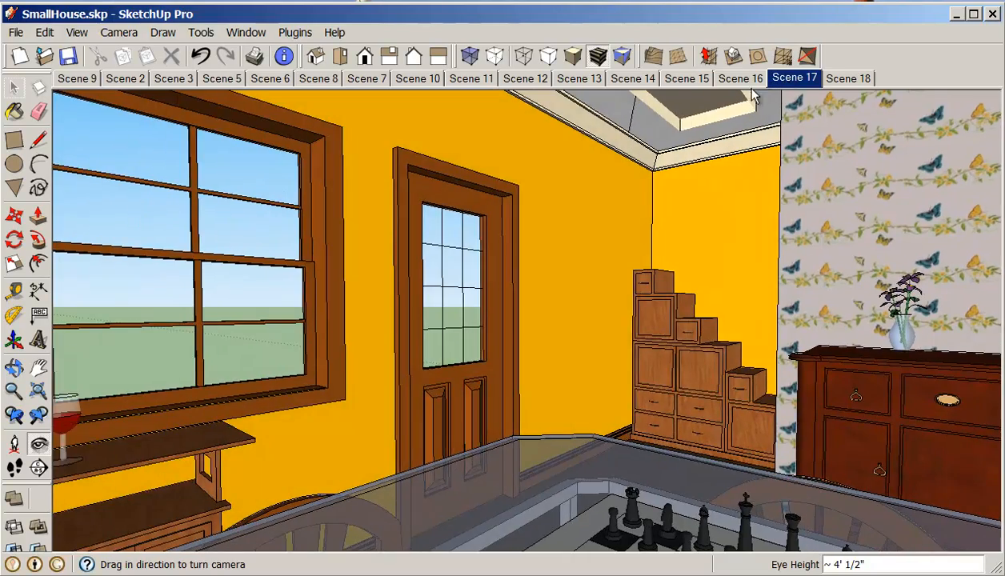
pyautogui.click(739, 83)
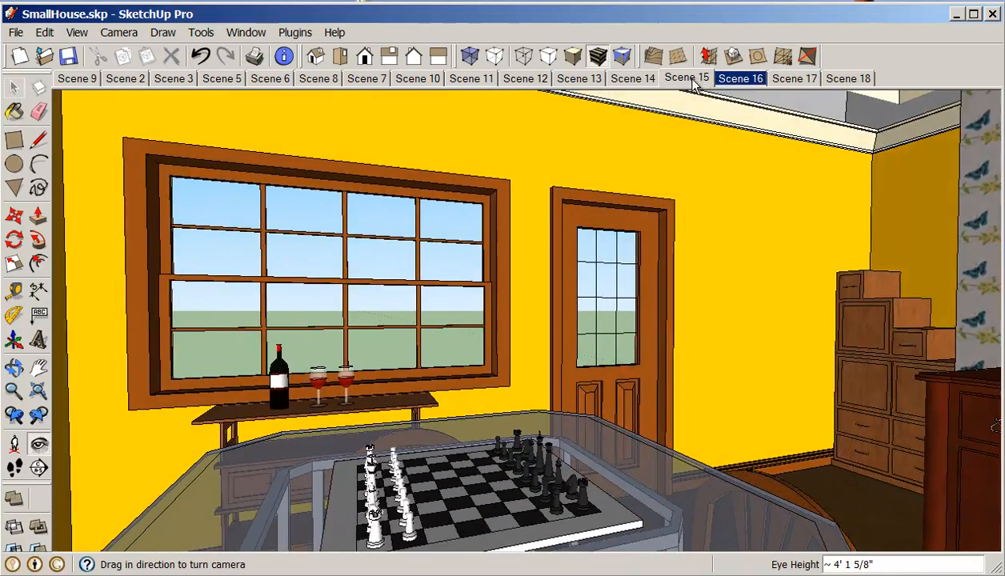
pyautogui.click(691, 82)
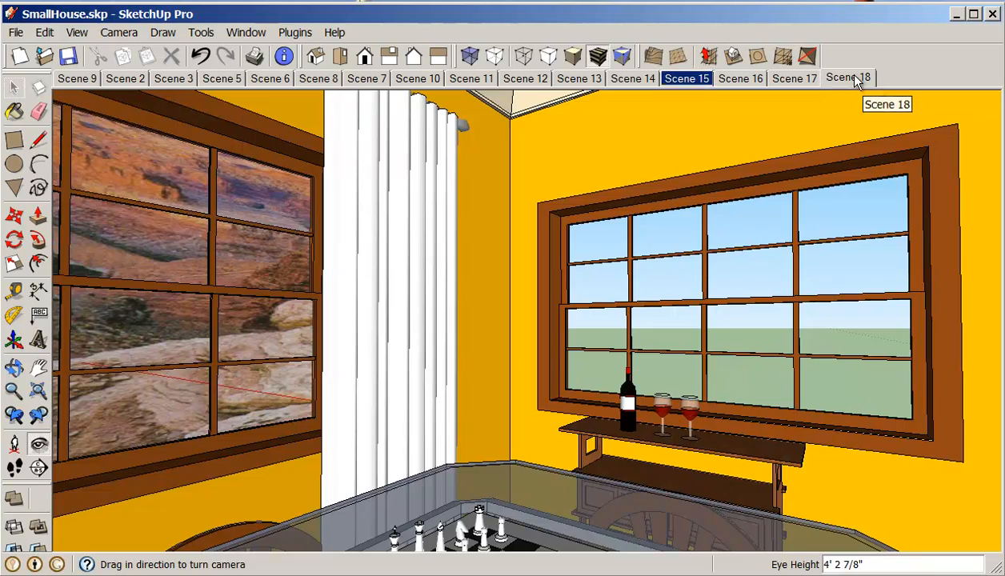
pyautogui.click(852, 77)
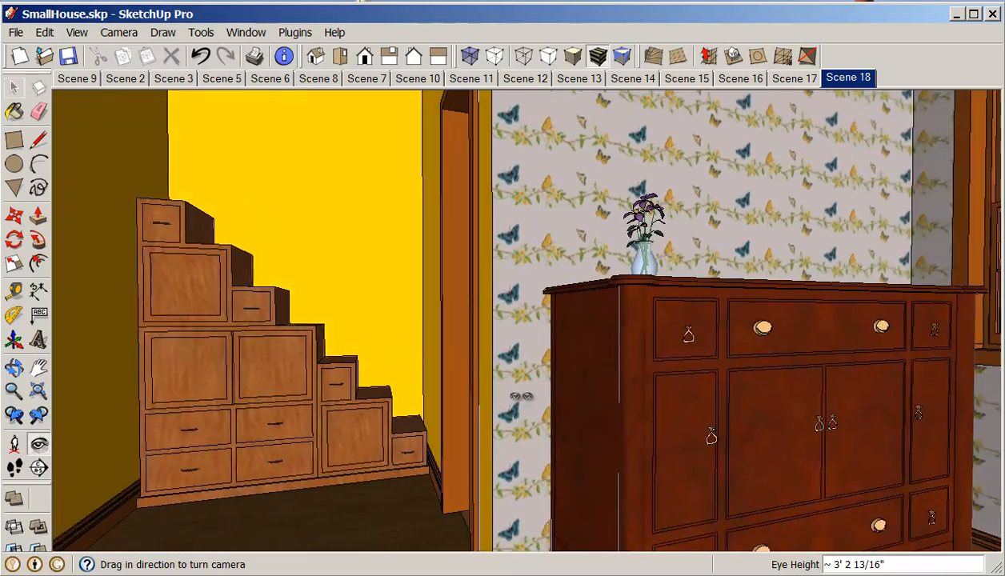
pyautogui.moveTo(521, 396); pyautogui.dragTo(862, 378)
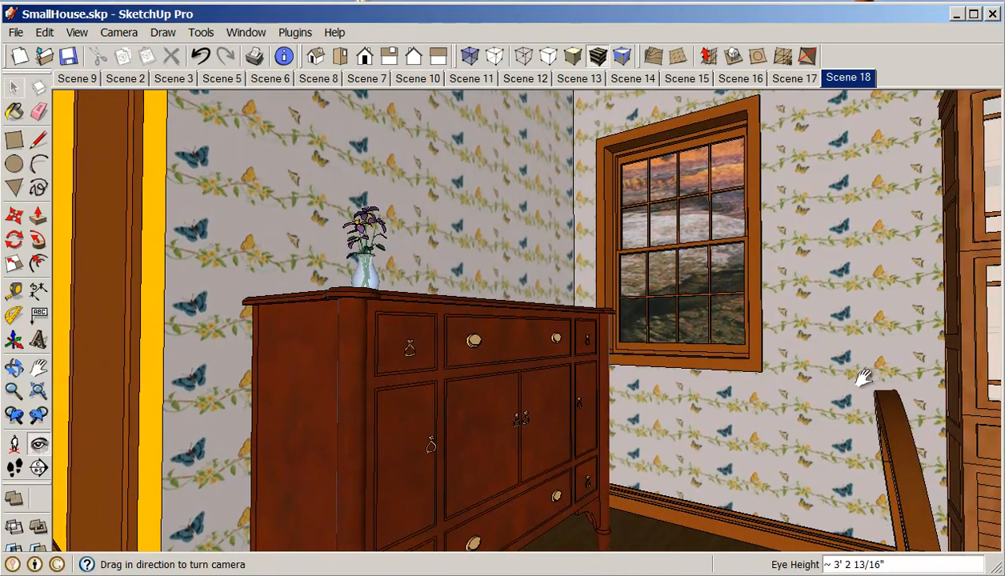
pyautogui.moveTo(285, 289); pyautogui.dragTo(311, 426)
pyautogui.rightClick(855, 86)
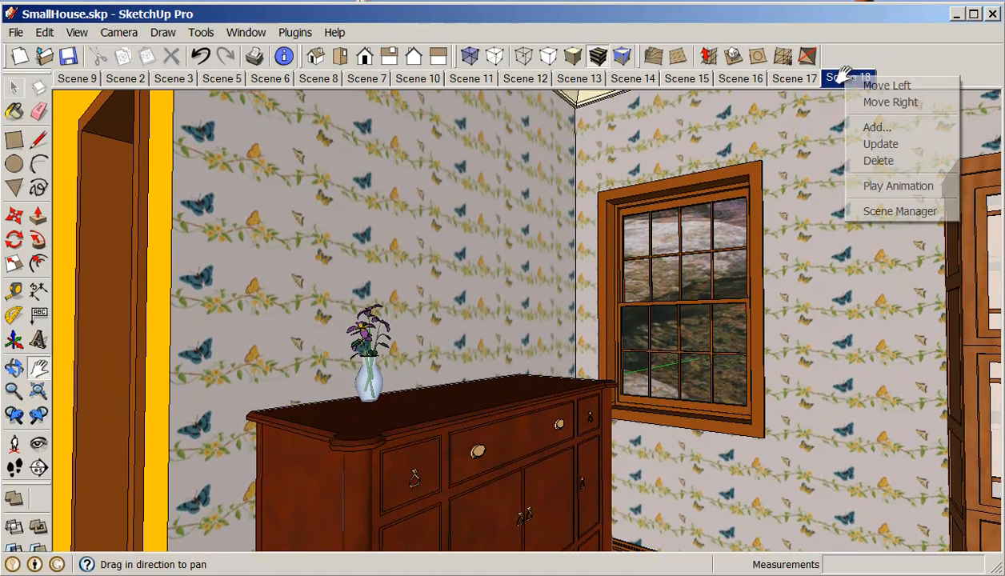
pyautogui.click(874, 126)
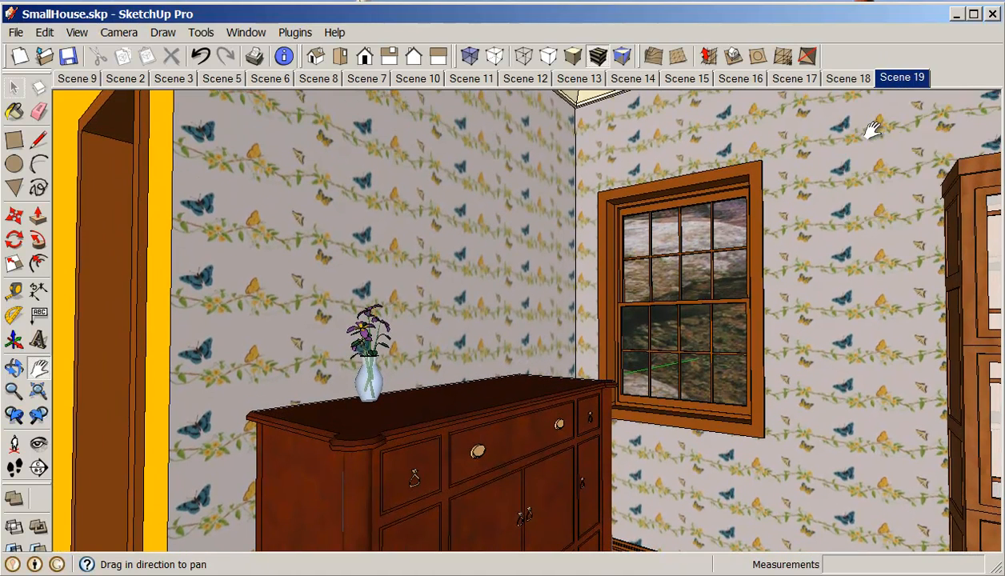
# Step: Go to Scene 10's front exterior view, open the Scene Manager beside it, and add a new scene from that view
pyautogui.click(471, 78)
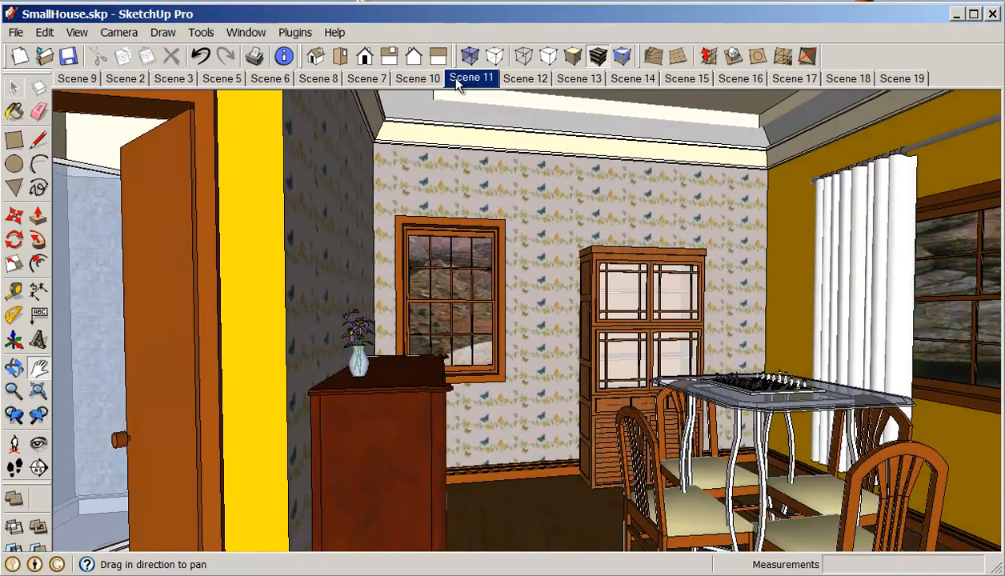
pyautogui.click(420, 79)
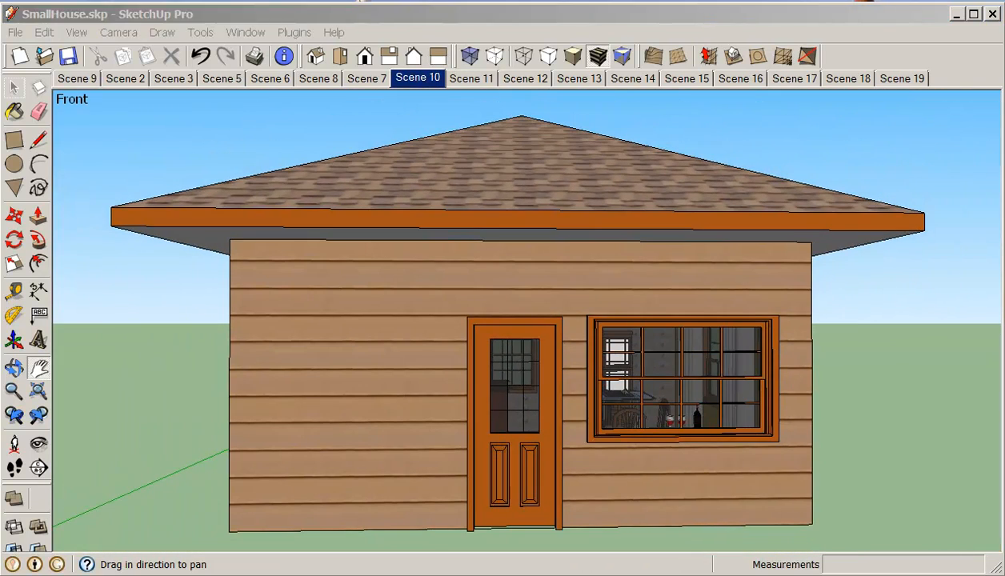
pyautogui.moveTo(1003, 76); pyautogui.dragTo(369, 1)
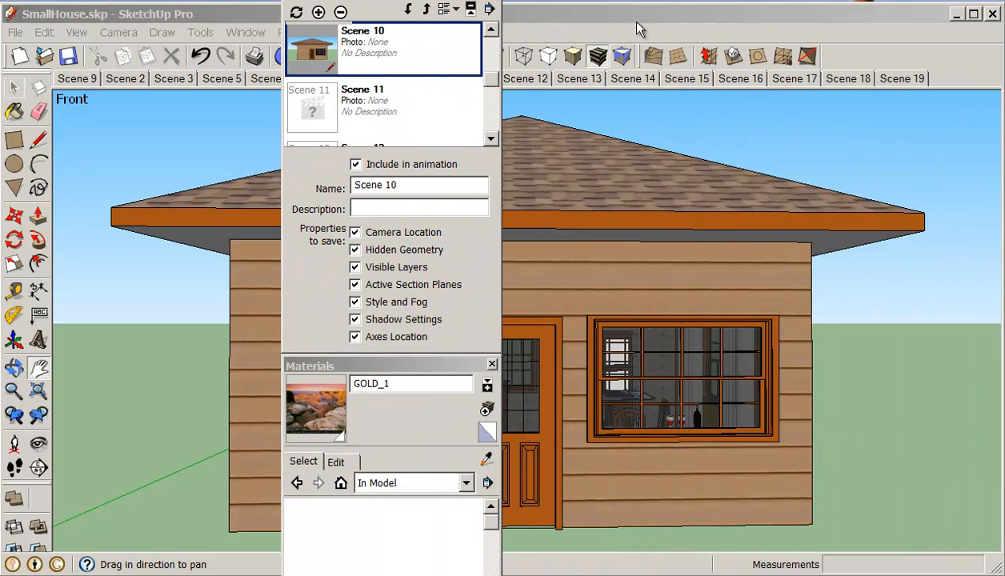
pyautogui.moveTo(451, 5); pyautogui.dragTo(278, 4)
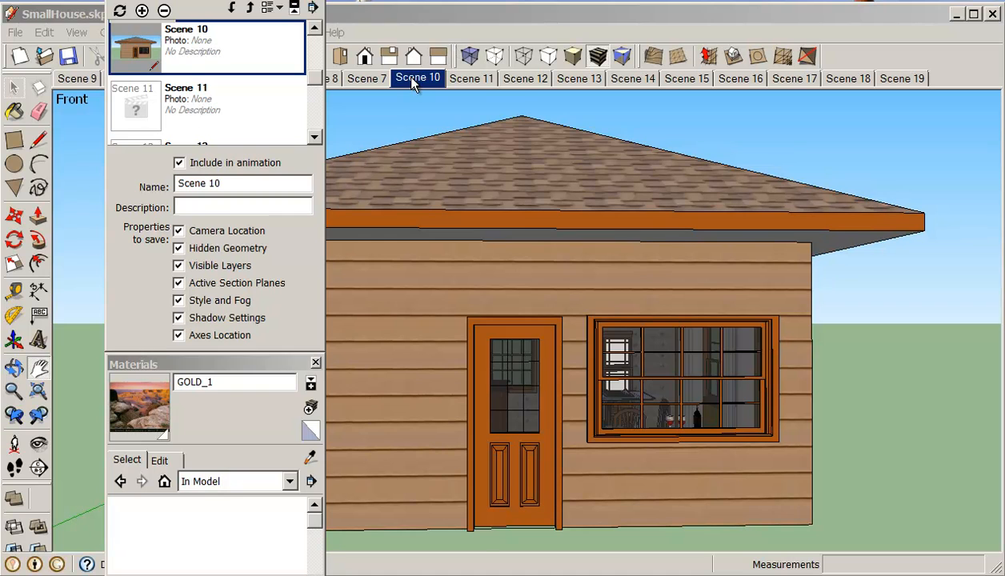
pyautogui.rightClick(413, 84)
pyautogui.click(442, 129)
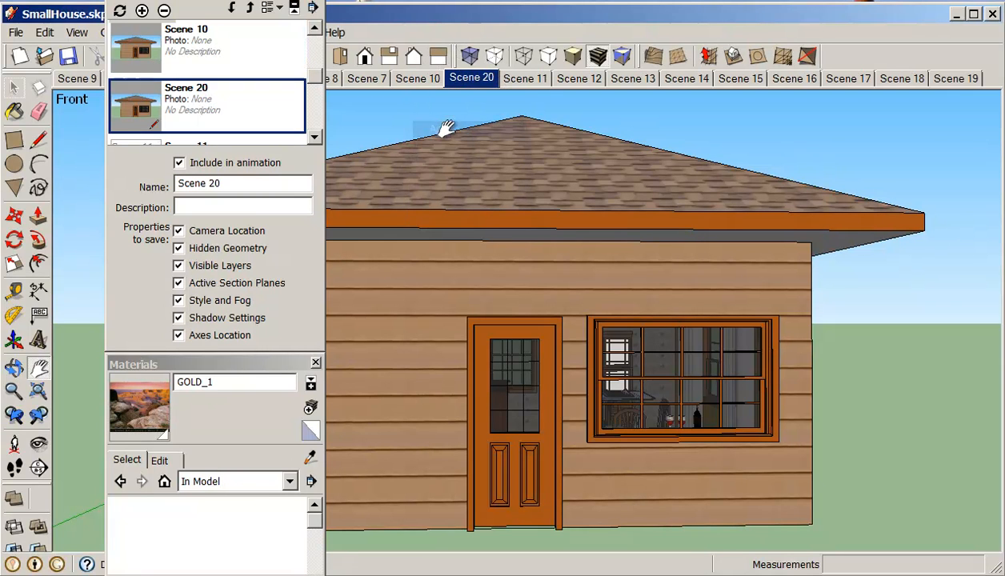
pyautogui.moveTo(315, 77); pyautogui.dragTo(317, 120)
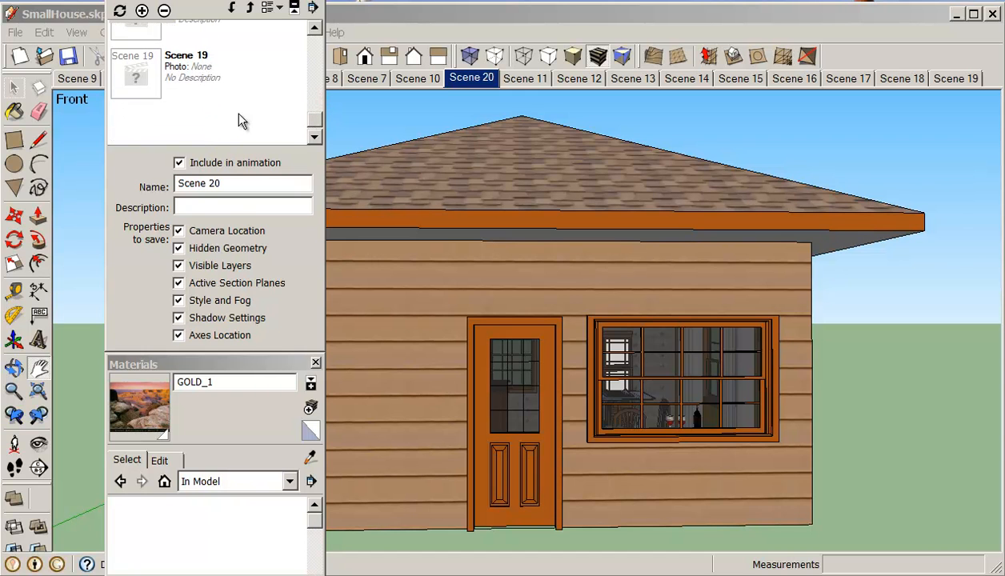
# Step: Select Scene 19 in the Scene Manager, close the Materials panel, and update Scene 19
pyautogui.click(164, 74)
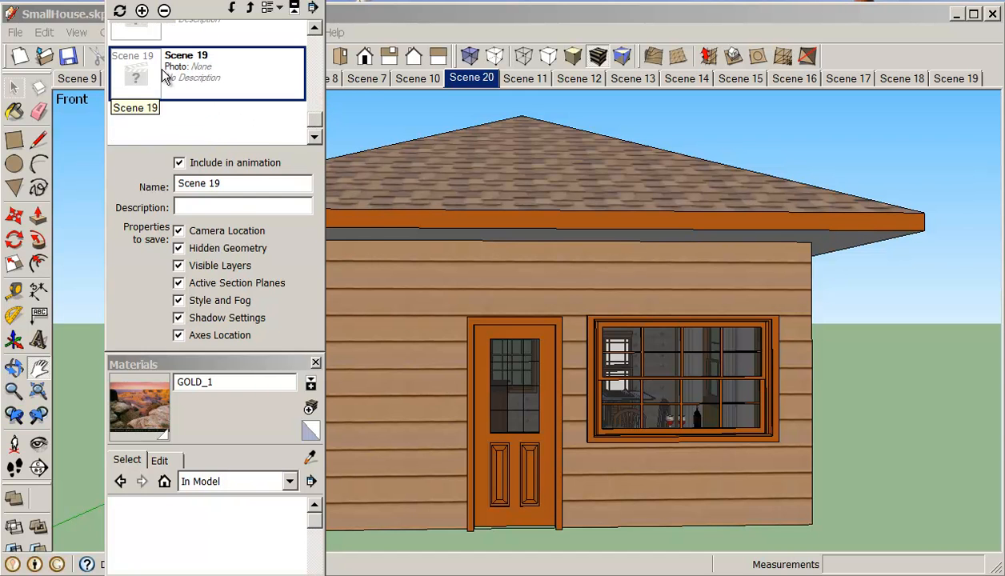
pyautogui.rightClick(164, 74)
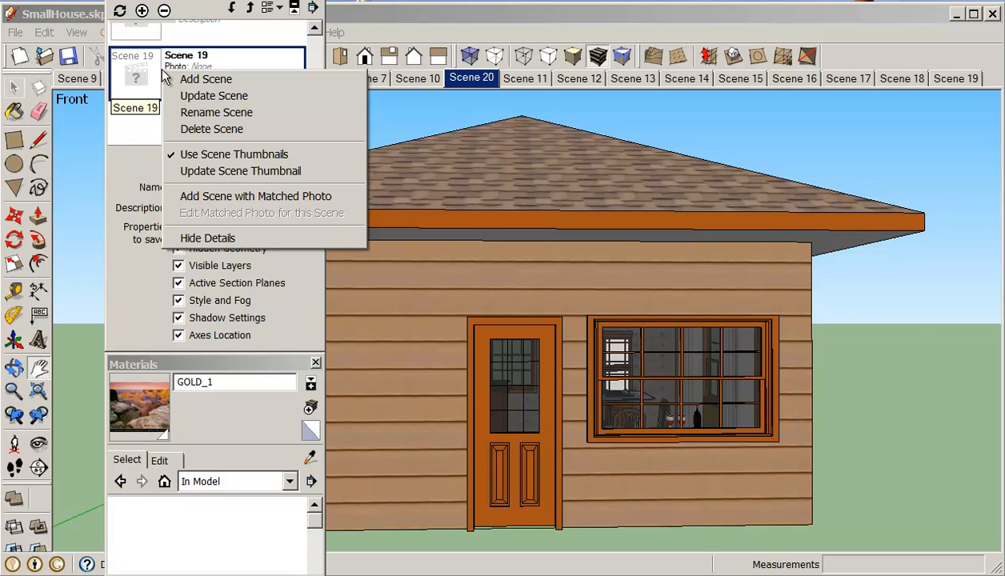
pyautogui.click(257, 65)
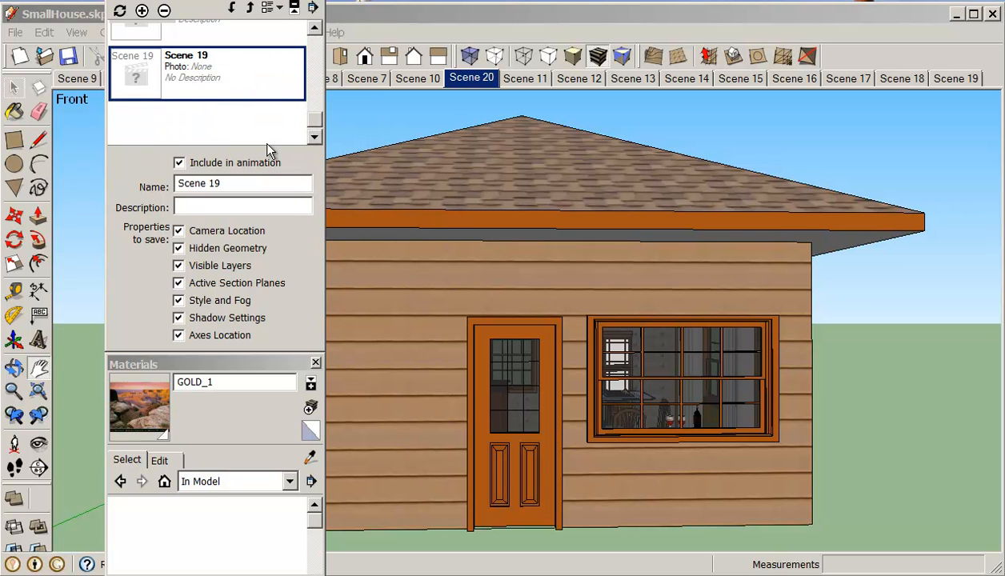
pyautogui.moveTo(284, 1); pyautogui.dragTo(287, 0)
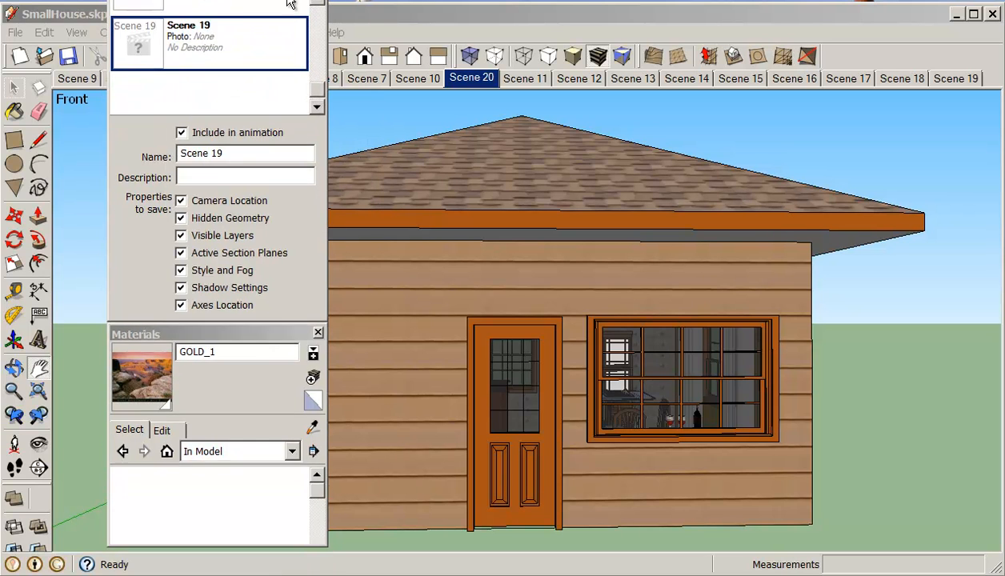
pyautogui.click(318, 333)
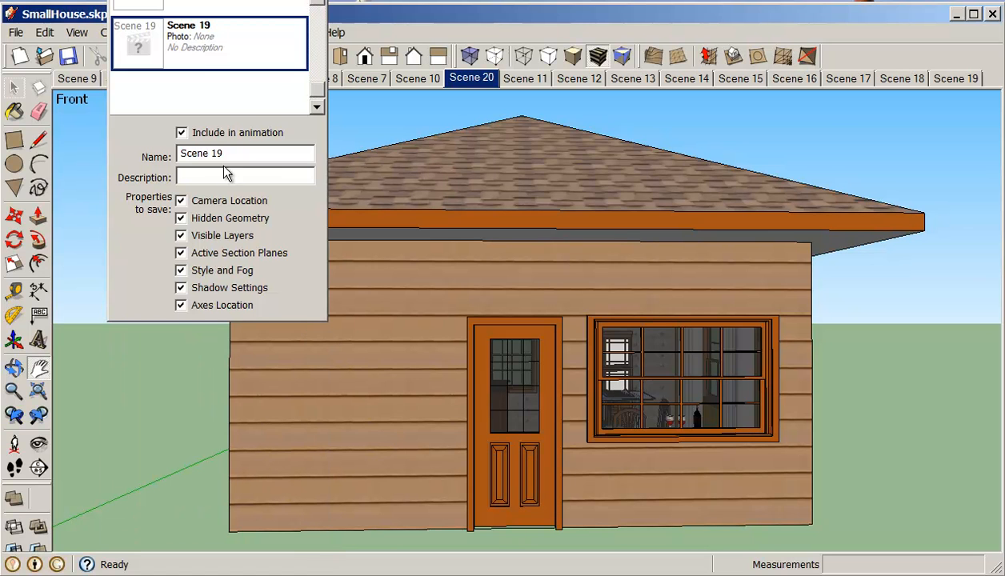
pyautogui.moveTo(314, 88); pyautogui.dragTo(315, 84)
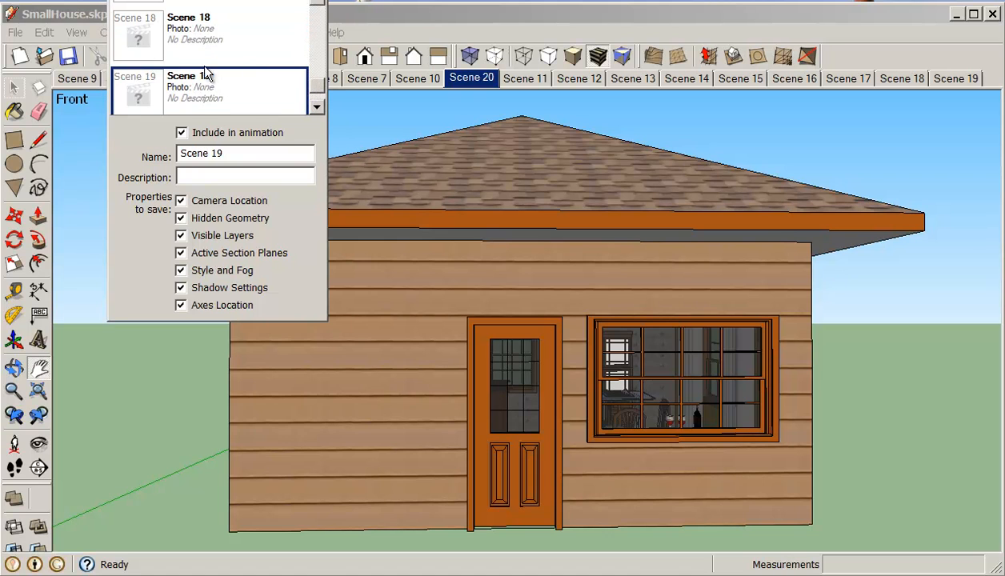
pyautogui.rightClick(144, 87)
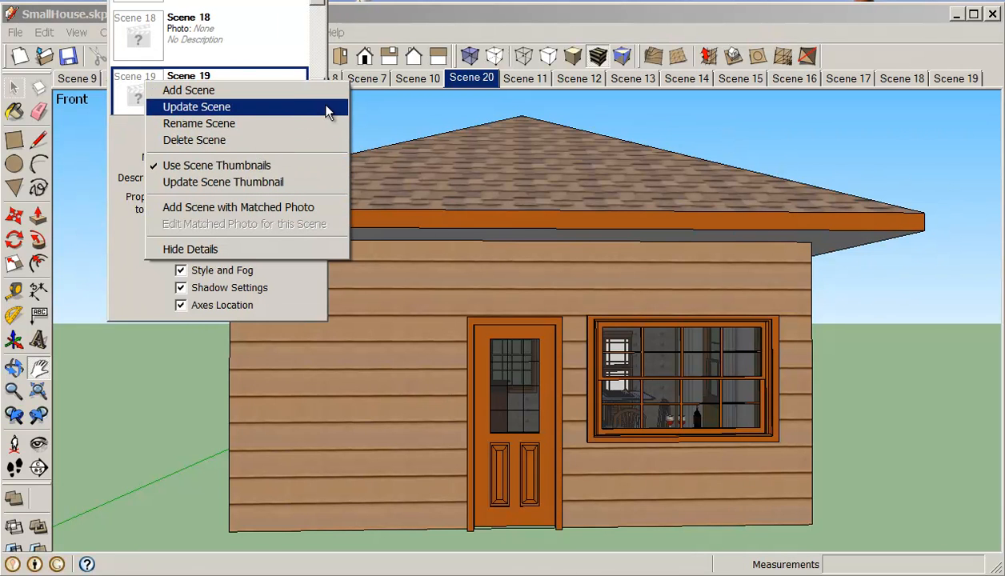
pyautogui.click(291, 106)
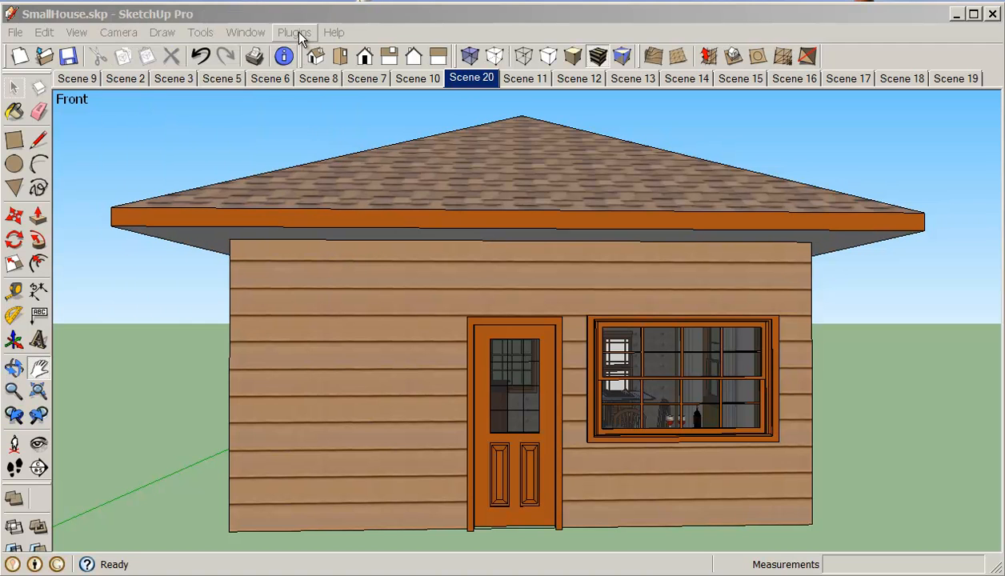
# Step: Move Scene 20 down the Scene Manager list to the end after Scene 19, then close the Scene Manager
pyautogui.click(306, 2)
pyautogui.moveTo(318, 54); pyautogui.dragTo(320, 92)
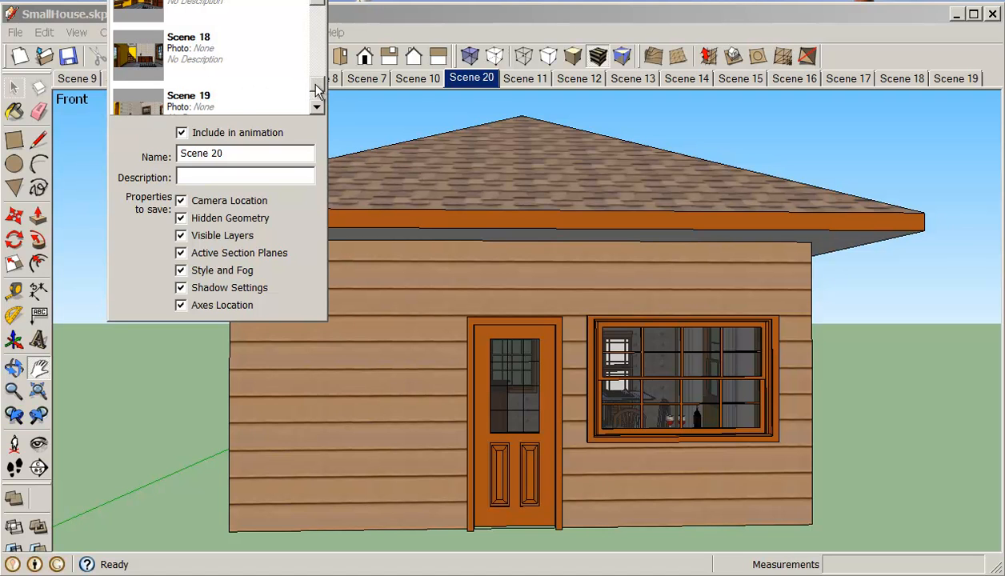
pyautogui.moveTo(320, 89); pyautogui.dragTo(322, 93)
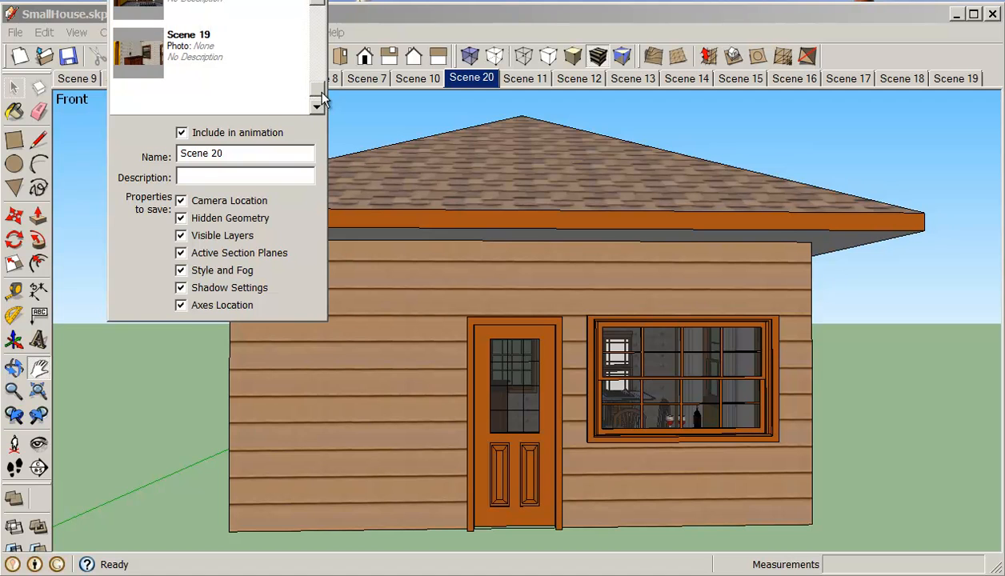
pyautogui.click(473, 83)
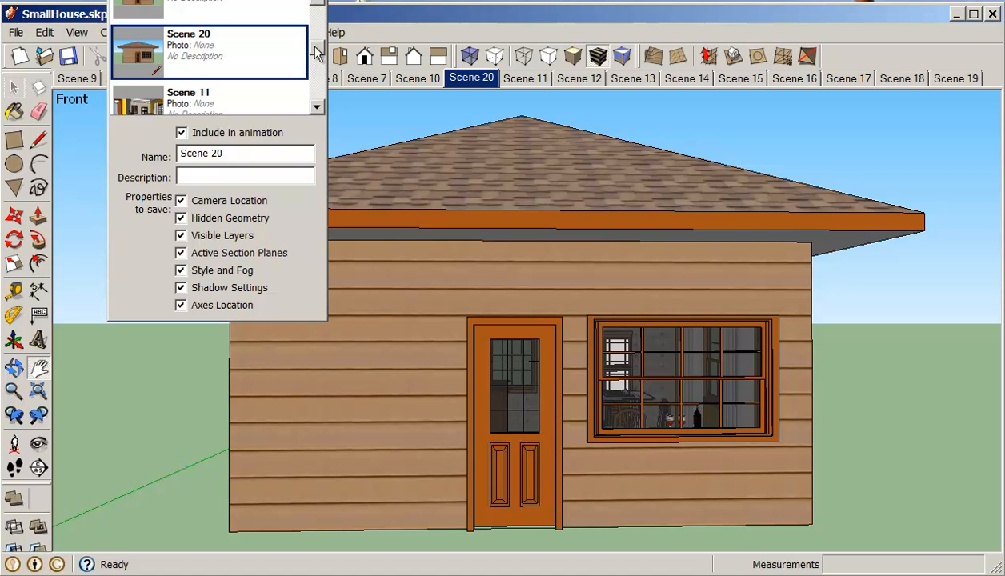
pyautogui.click(201, 42)
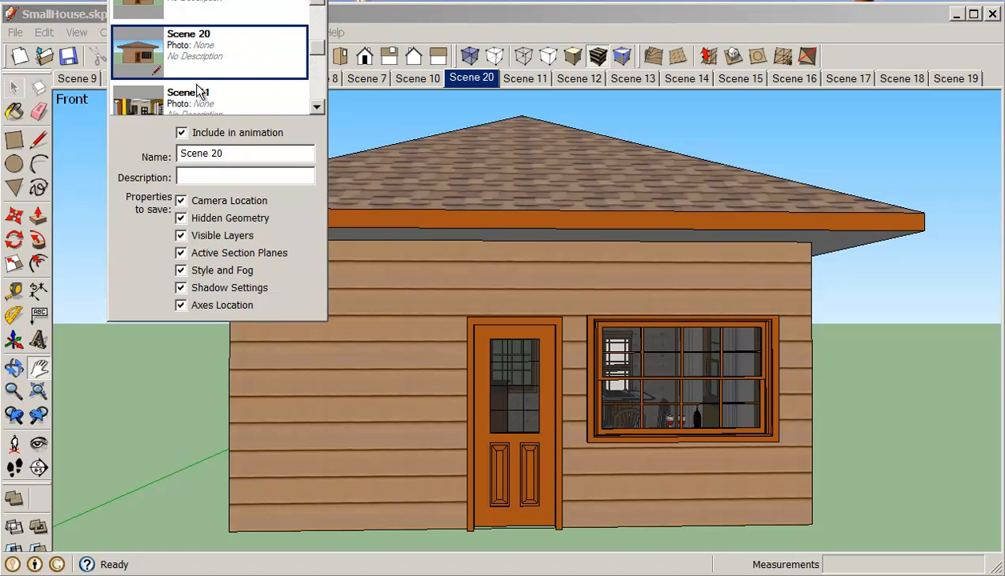
pyautogui.moveTo(316, 50); pyautogui.dragTo(316, 52)
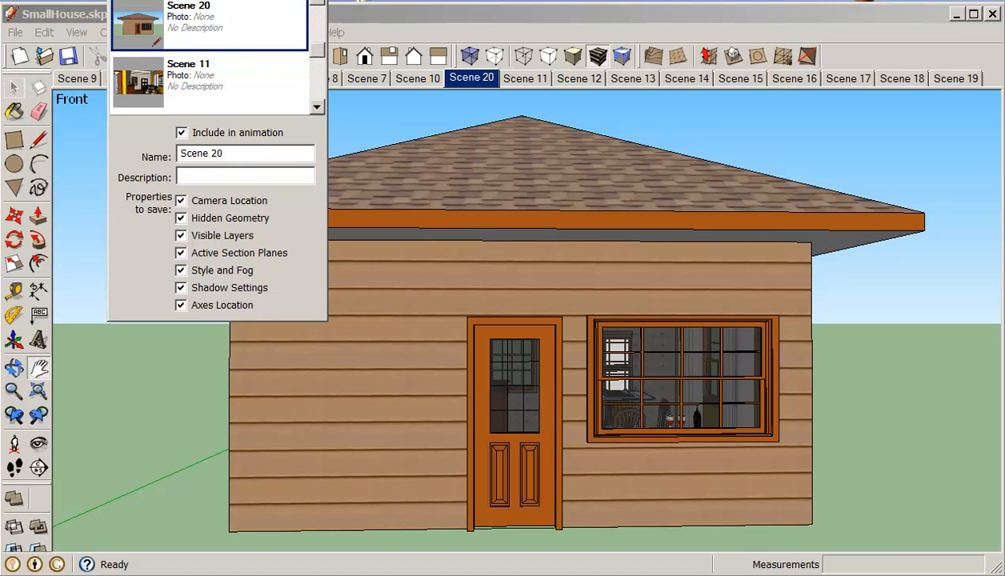
pyautogui.click(190, 0)
pyautogui.click(189, 0)
pyautogui.click(190, 0)
pyautogui.click(190, 0)
pyautogui.click(190, 0)
pyautogui.click(190, 0)
pyautogui.click(189, 0)
pyautogui.click(189, 0)
pyautogui.click(190, 0)
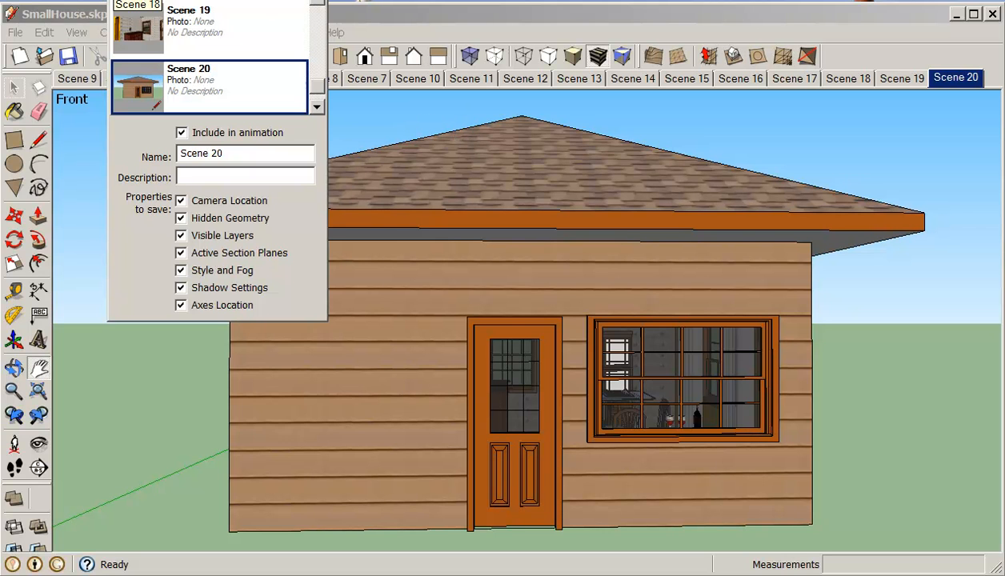
pyautogui.click(318, 0)
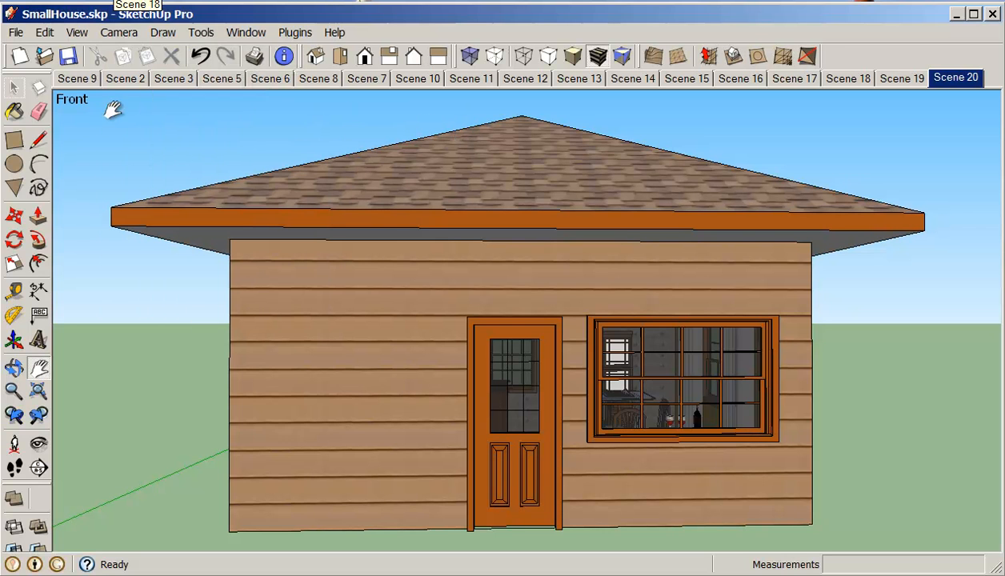
# Step: Play the scene animation starting from Scene 9, then stop it
pyautogui.click(76, 78)
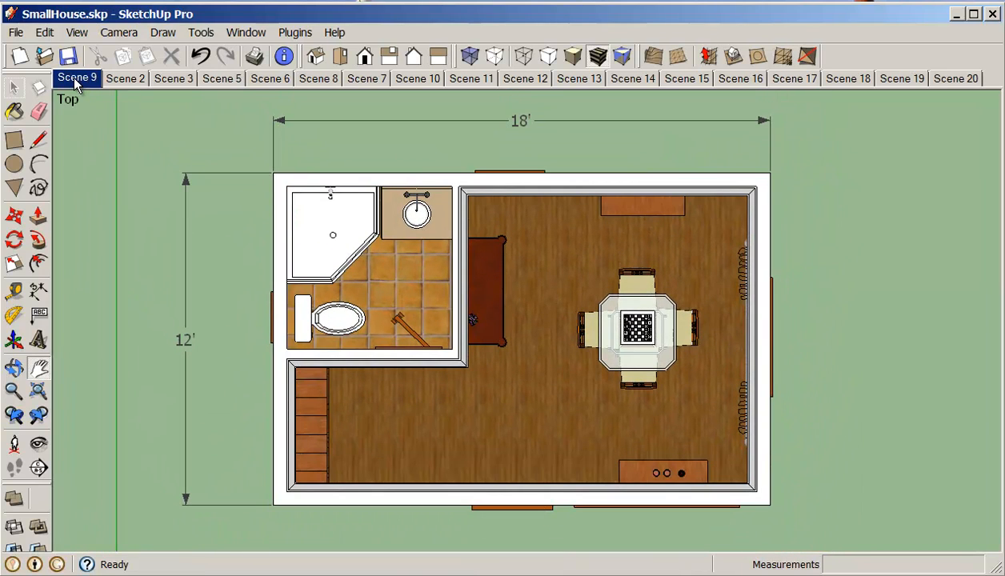
pyautogui.rightClick(76, 80)
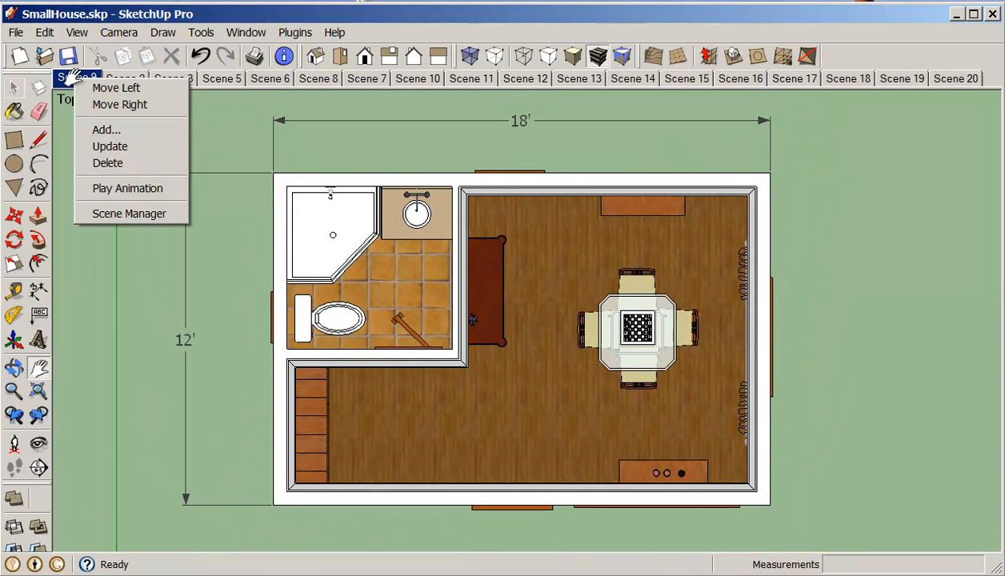
pyautogui.click(128, 188)
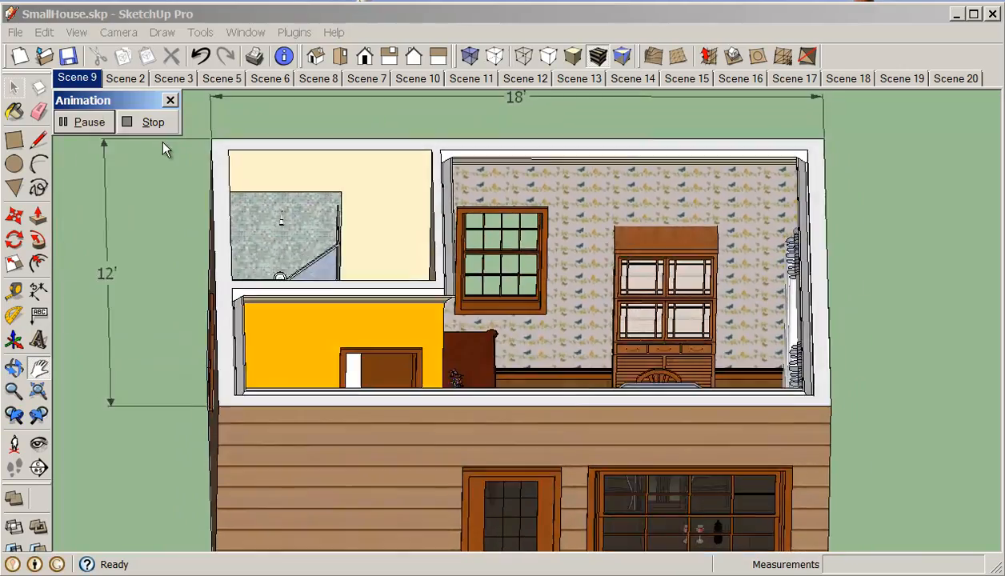
pyautogui.click(150, 121)
# Step: Review the interior Scenes 12 through 15 one after another
pyautogui.click(565, 80)
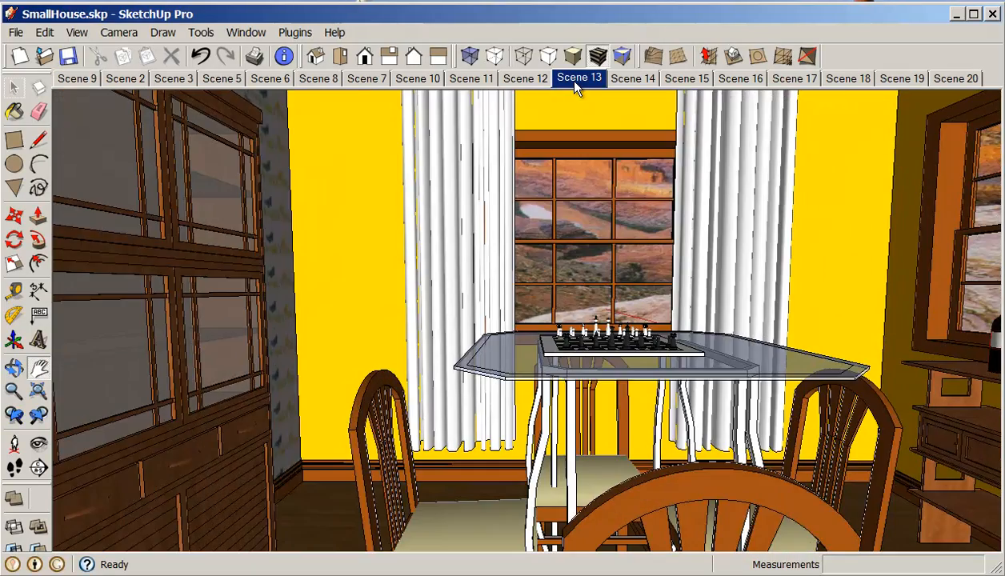
pyautogui.click(525, 80)
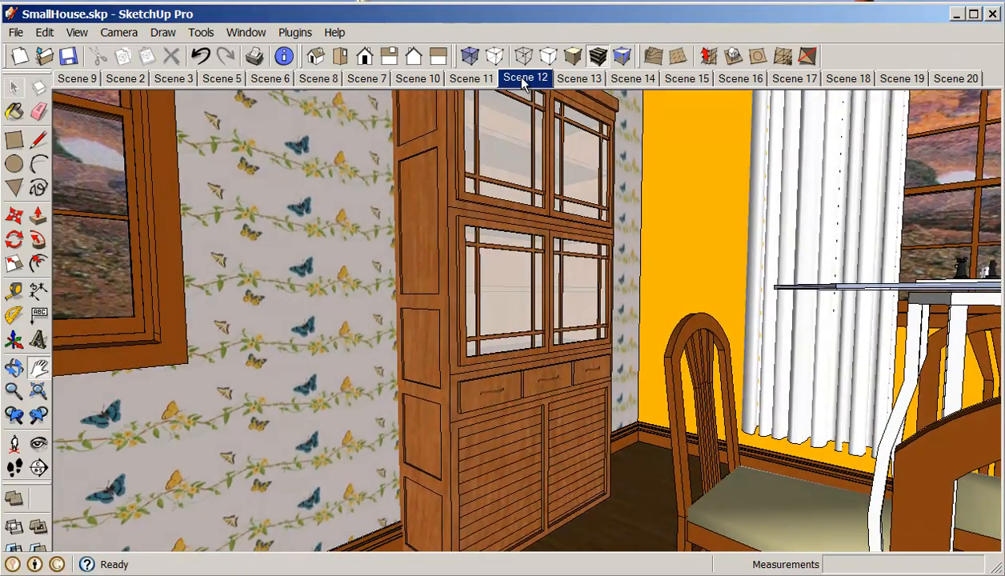
pyautogui.click(580, 82)
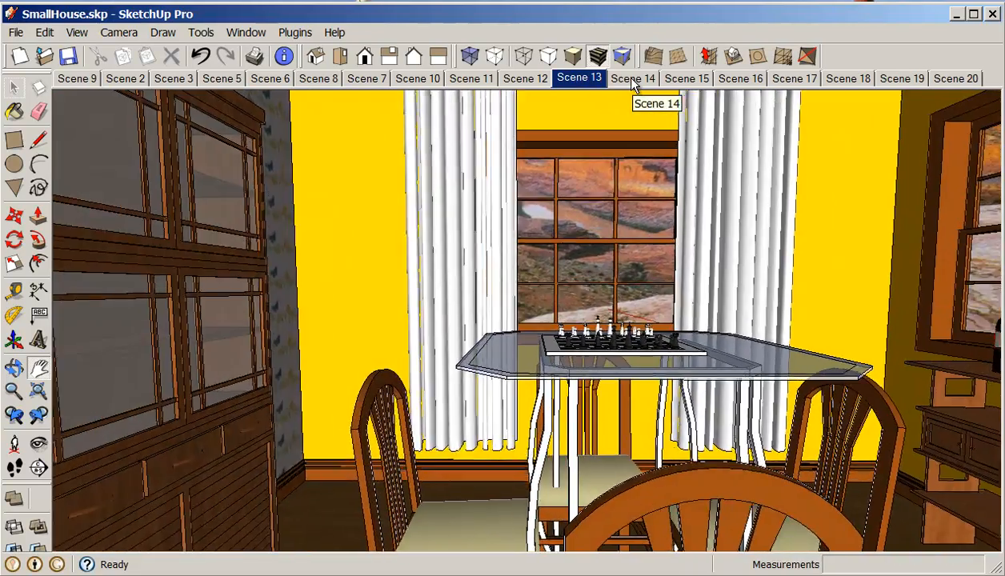
pyautogui.click(632, 80)
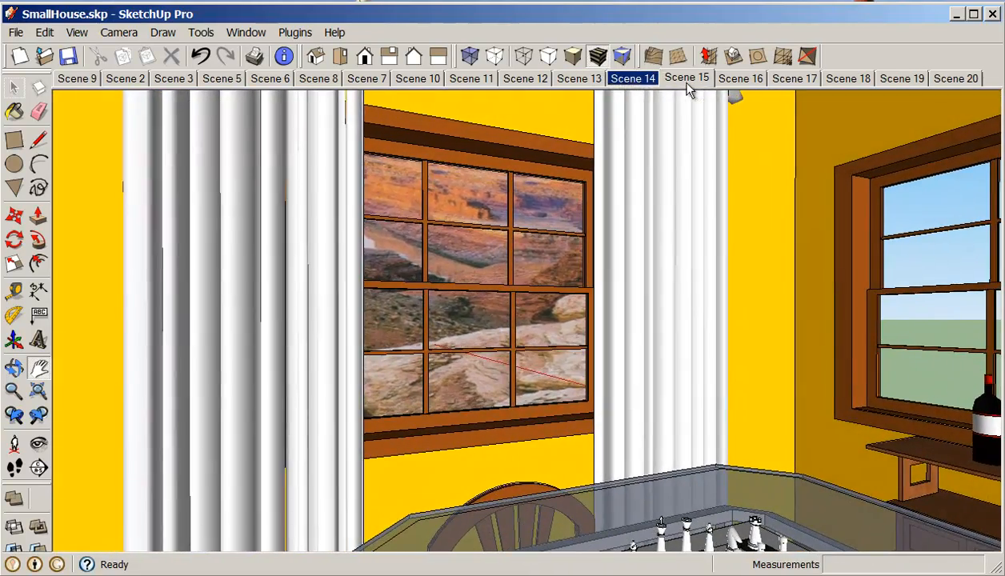
pyautogui.click(686, 79)
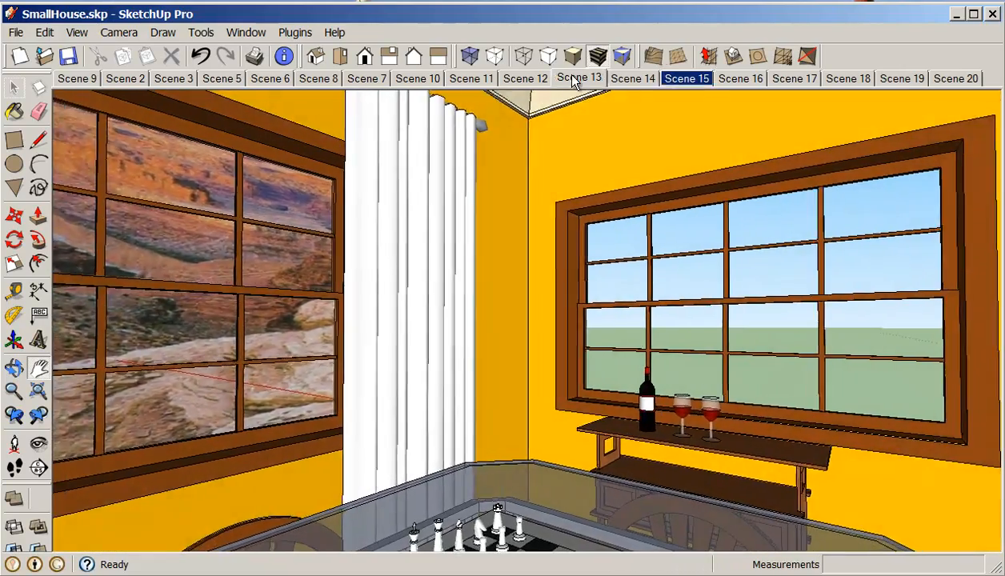
# Step: Go to Scene 13, pan the view up to include the curtain rod, and update Scene 13
pyautogui.click(578, 78)
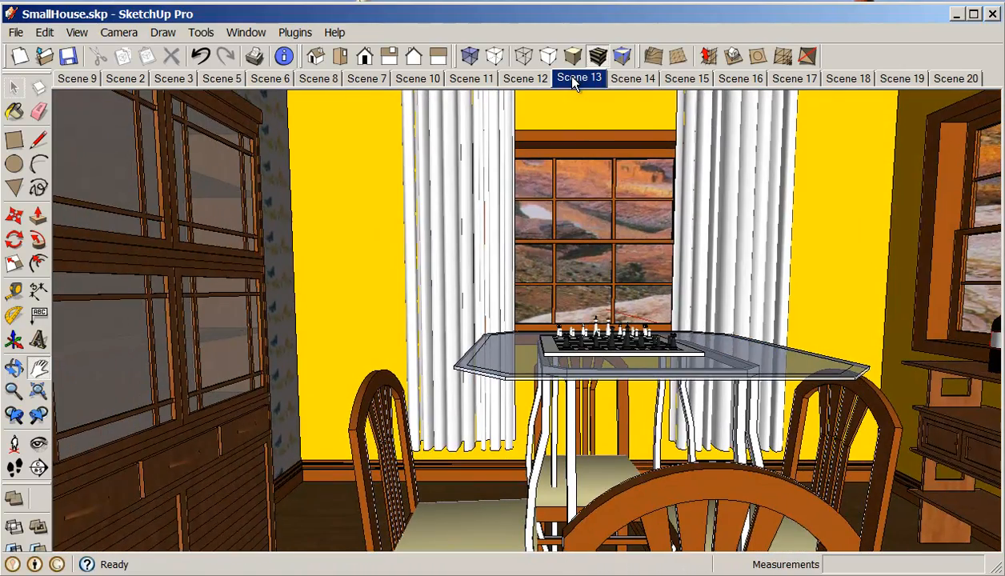
pyautogui.click(42, 369)
pyautogui.moveTo(251, 388); pyautogui.dragTo(272, 452)
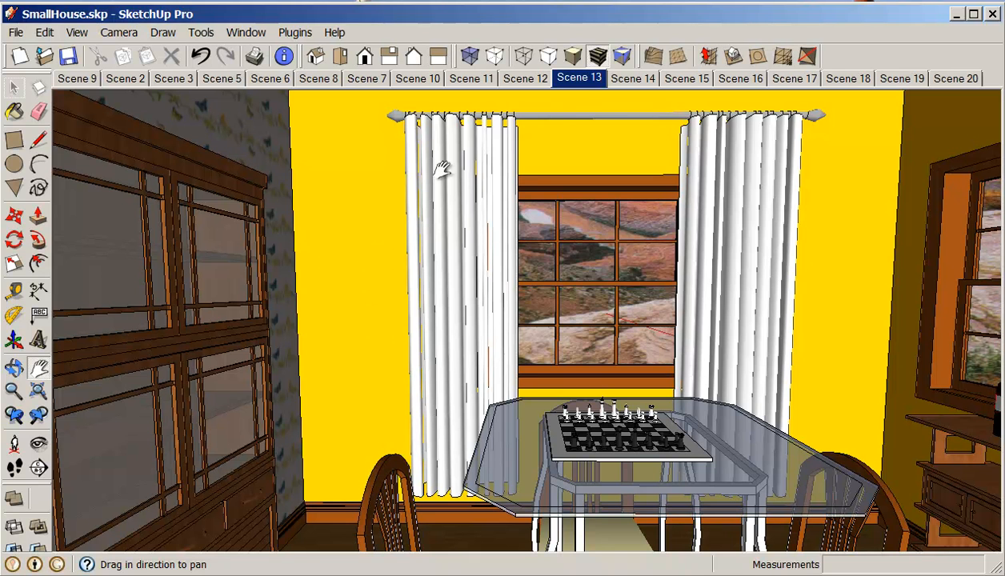
pyautogui.rightClick(580, 86)
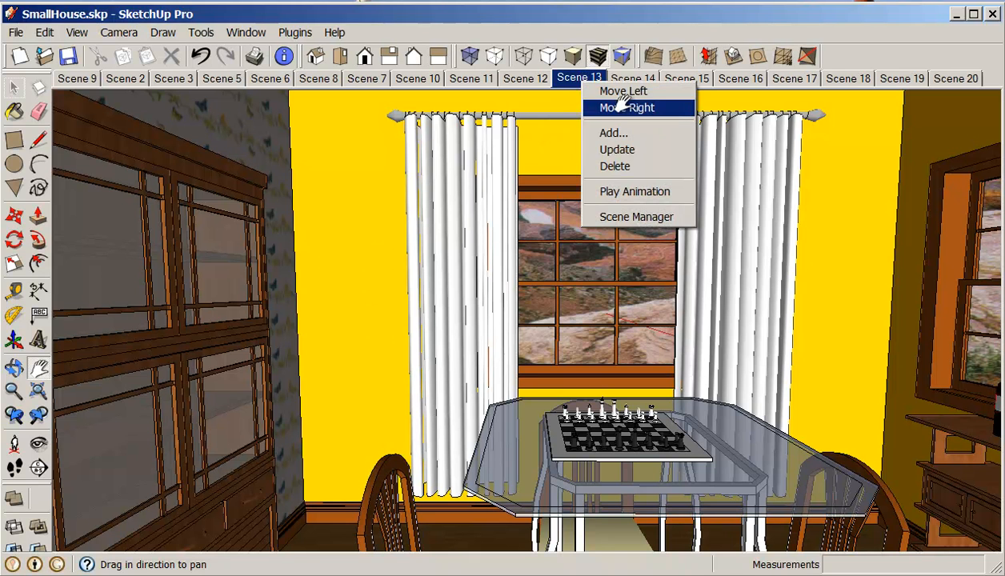
pyautogui.click(618, 149)
# Step: Go to Scene 12, pan the view to show the cabinet's top, and update Scene 12
pyautogui.click(528, 79)
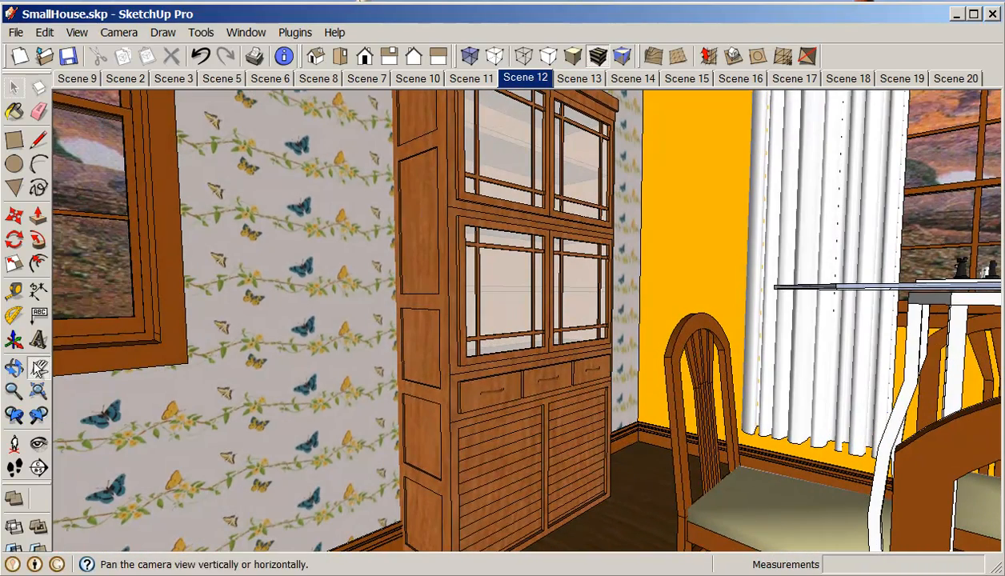
pyautogui.moveTo(242, 251); pyautogui.dragTo(236, 374)
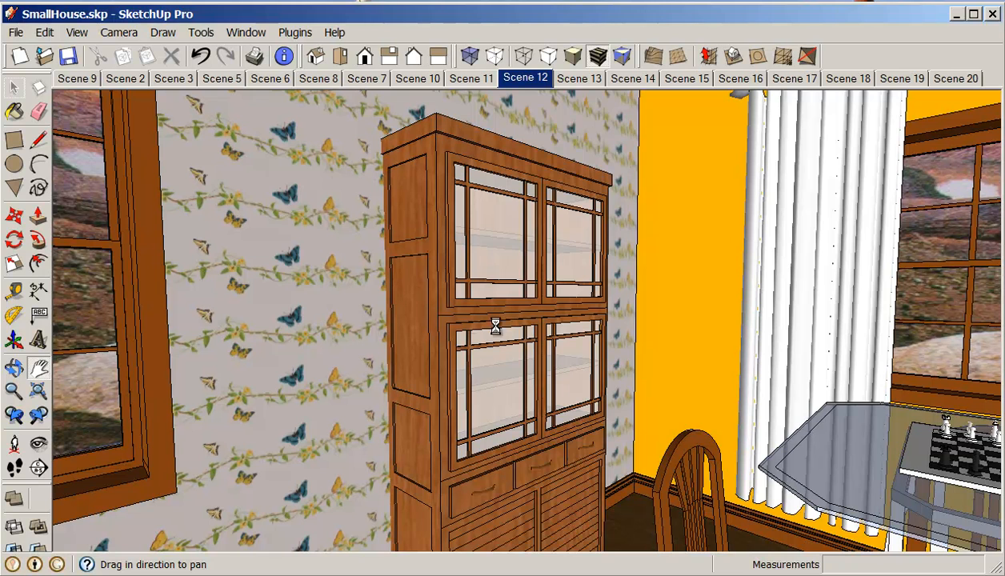
pyautogui.rightClick(515, 82)
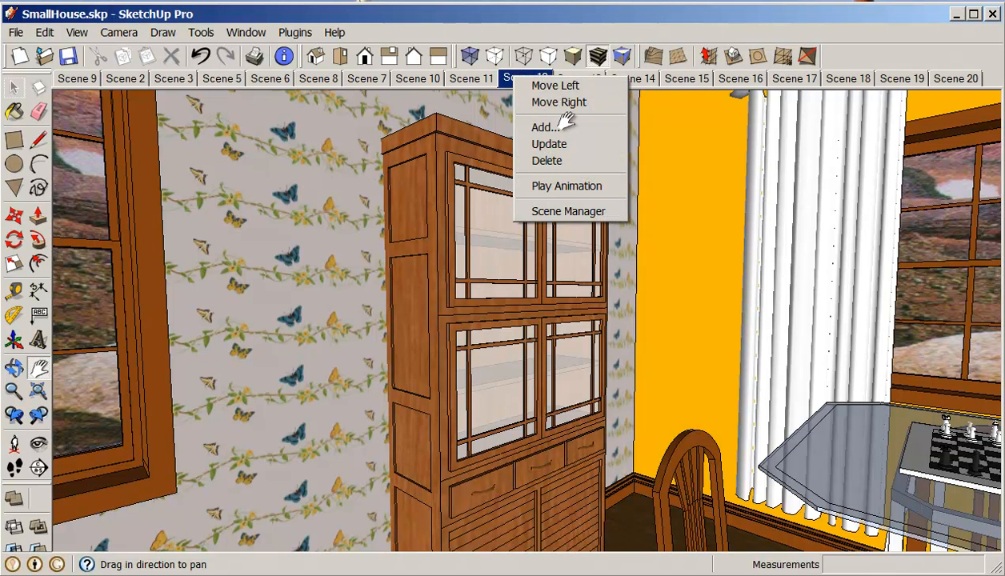
pyautogui.click(558, 145)
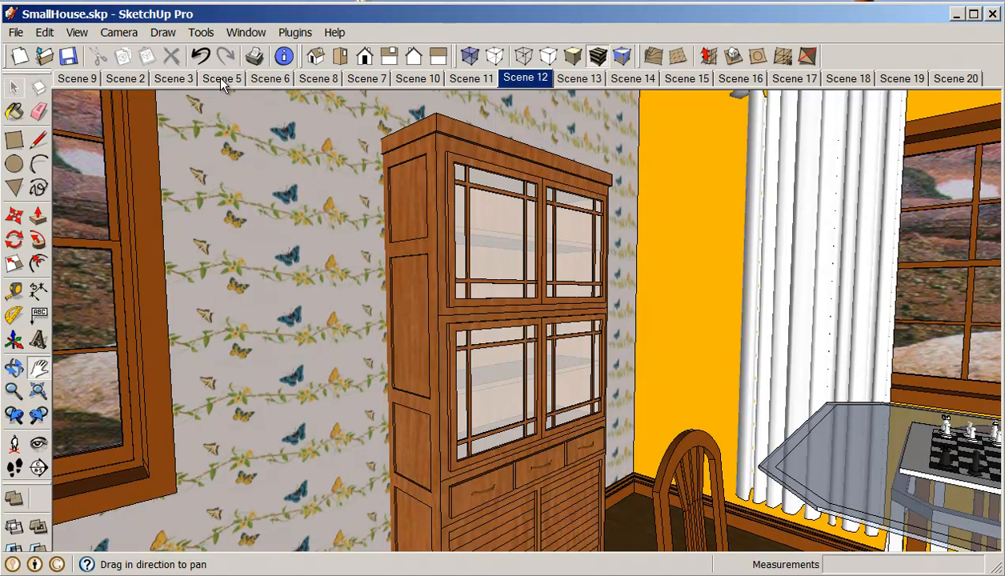